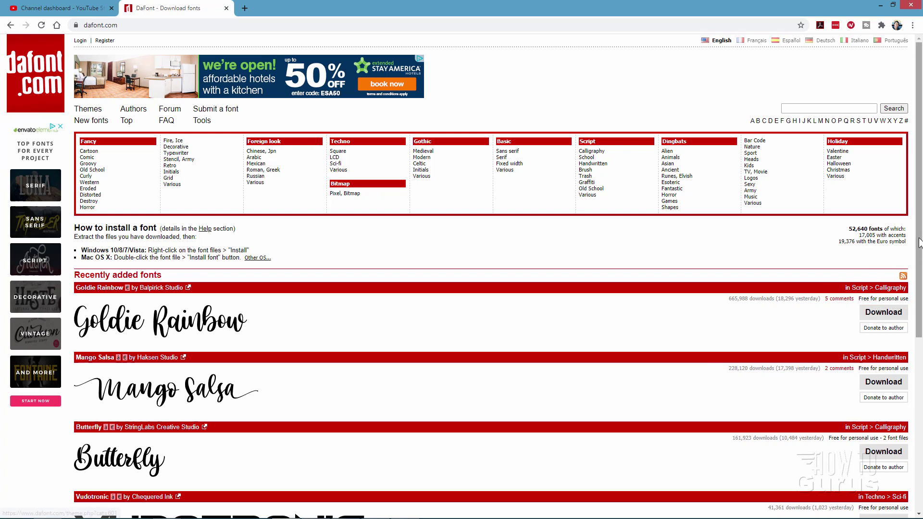
Scroll down through the Recently added fonts on dafont.com and back up to the top
scroll(913, 313, down, 3)
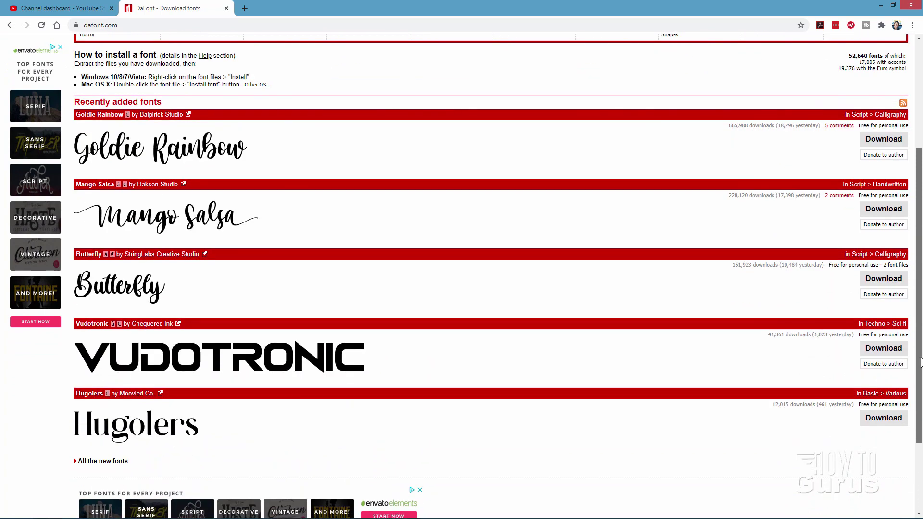
scroll(920, 362, down, 2)
scroll(921, 362, up, 2)
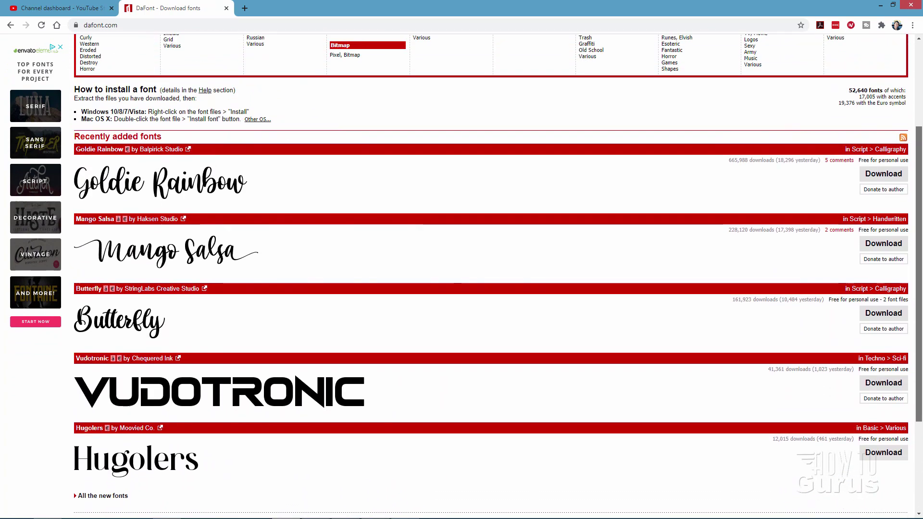
scroll(920, 362, up, 3)
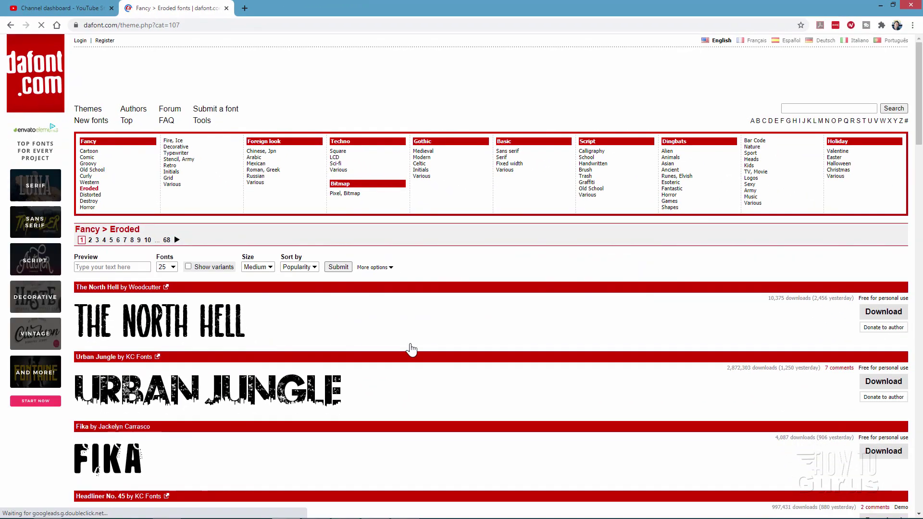
Browse down the Fancy > Eroded font list and return to its top
scroll(411, 349, down, 5)
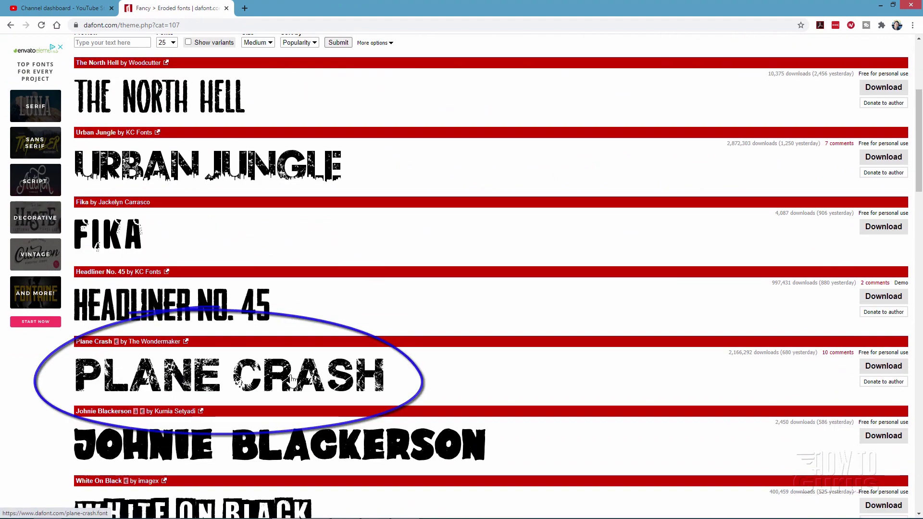
scroll(470, 326, down, 2)
scroll(470, 325, down, 5)
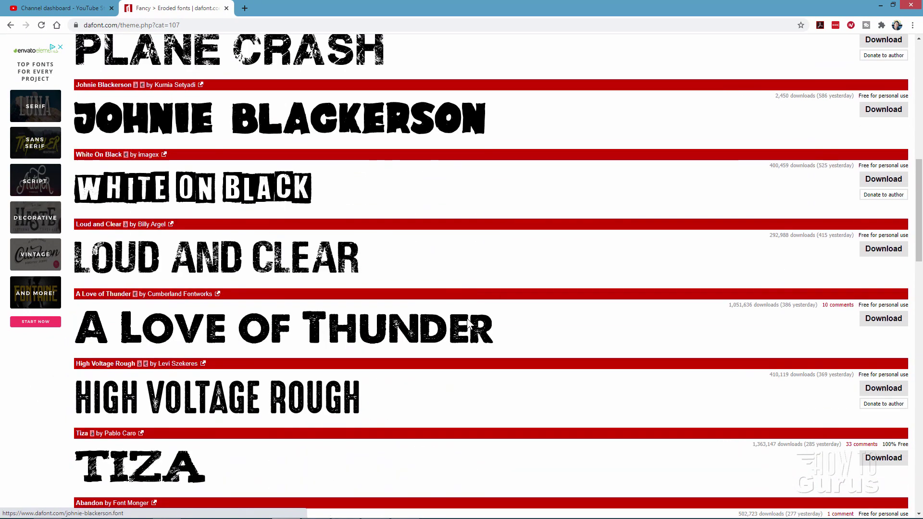
scroll(454, 327, up, 3)
scroll(453, 330, up, 8)
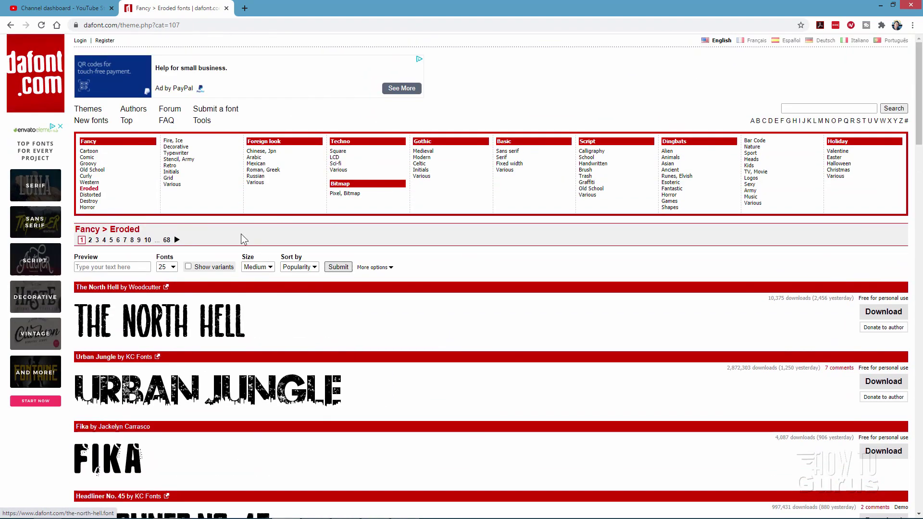
Open Fancy > Distorted and scroll through fonts like Blacklisted and Traditional Punk
click(98, 196)
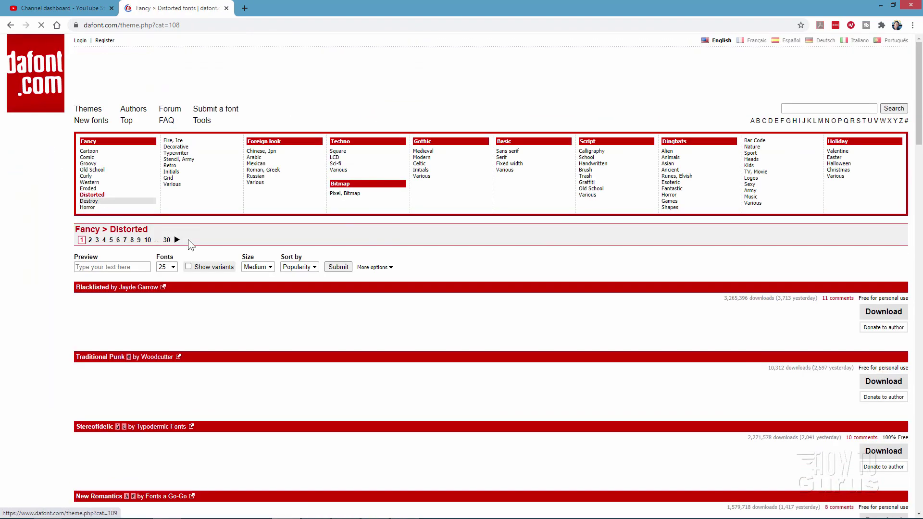
scroll(411, 317, down, 2)
scroll(411, 313, down, 5)
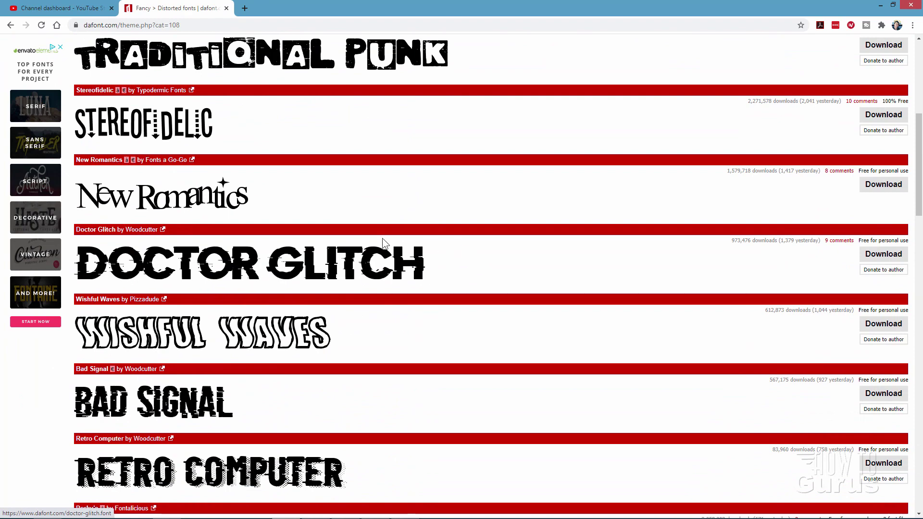
scroll(250, 288, up, 7)
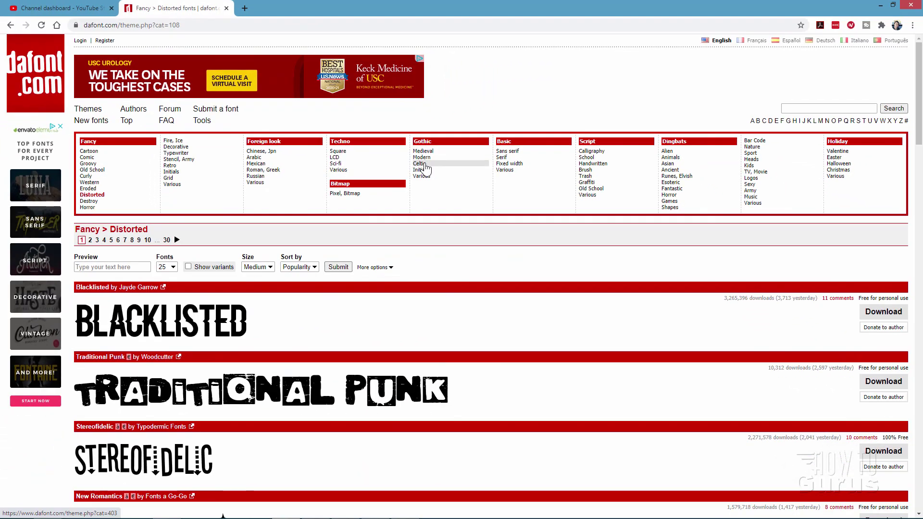
Open Gothic > Celtic and scroll through fonts like Viking and Morris Roman, ending near the top
click(418, 199)
scroll(432, 377, down, 7)
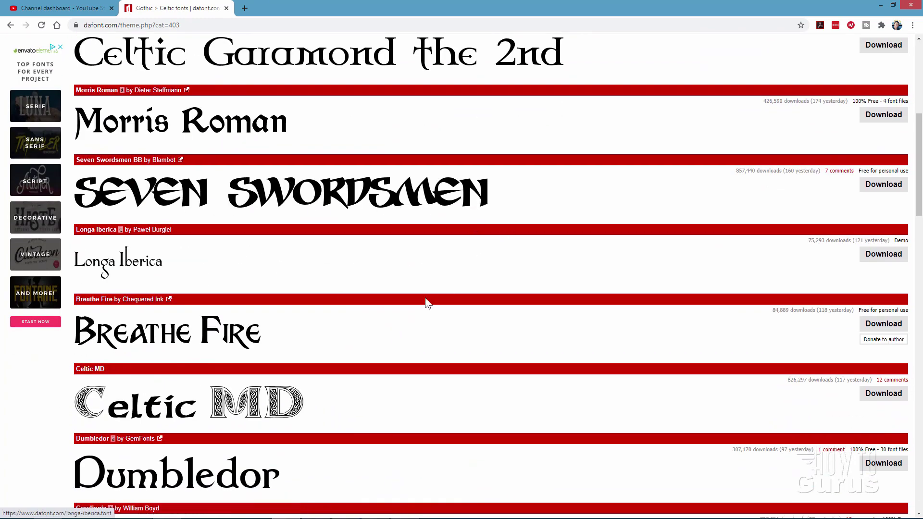
scroll(404, 290, down, 5)
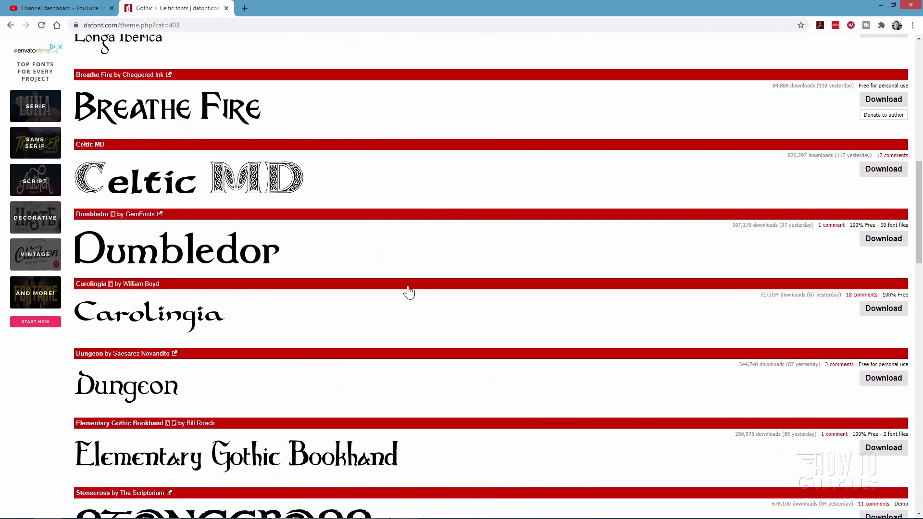
scroll(408, 292, up, 12)
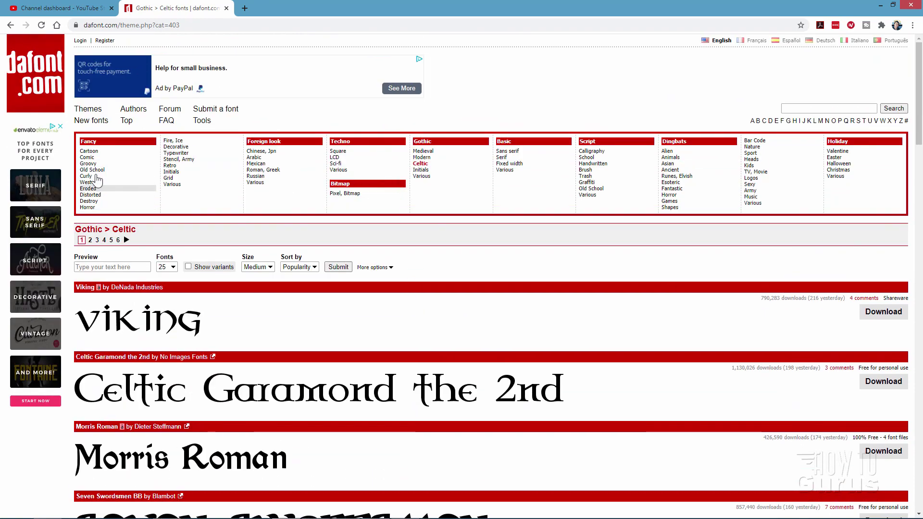
scroll(433, 218, down, 7)
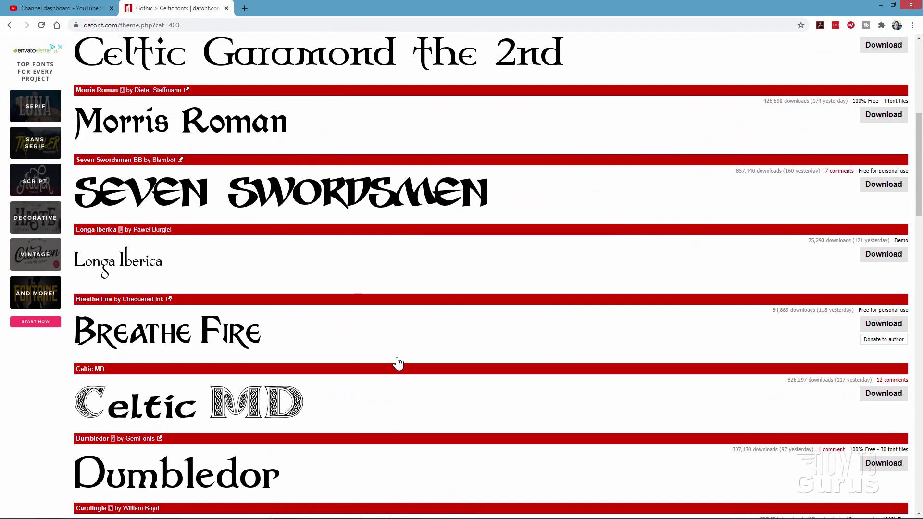
scroll(367, 369, down, 7)
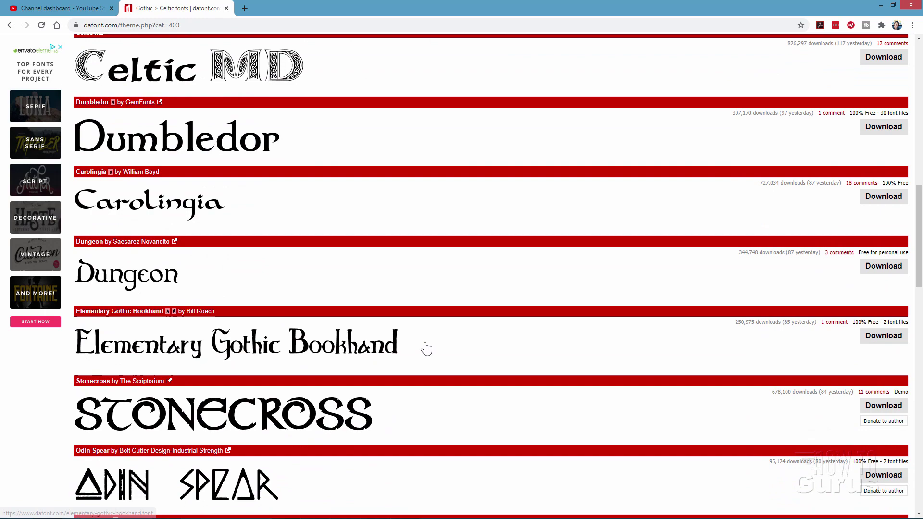
scroll(424, 349, up, 14)
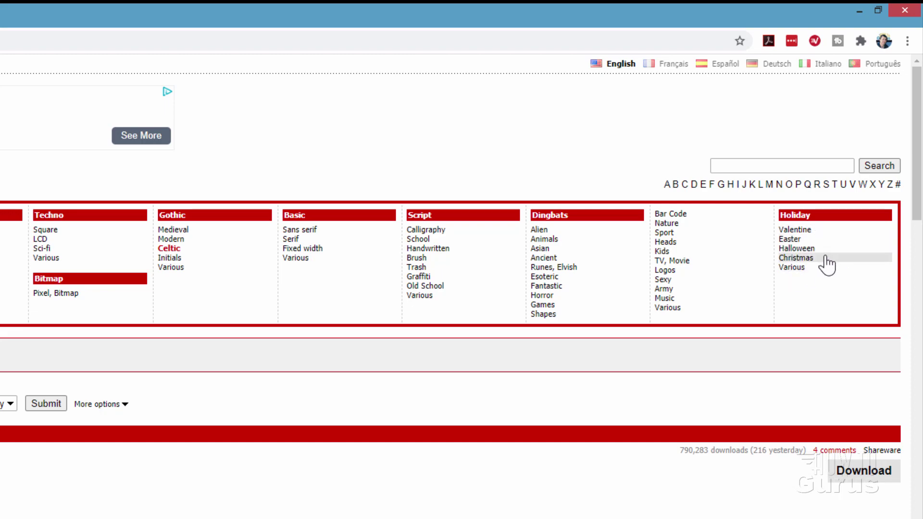
Open Holiday > Halloween and scroll past Halloween Spider to the bottom and partway back up
click(808, 248)
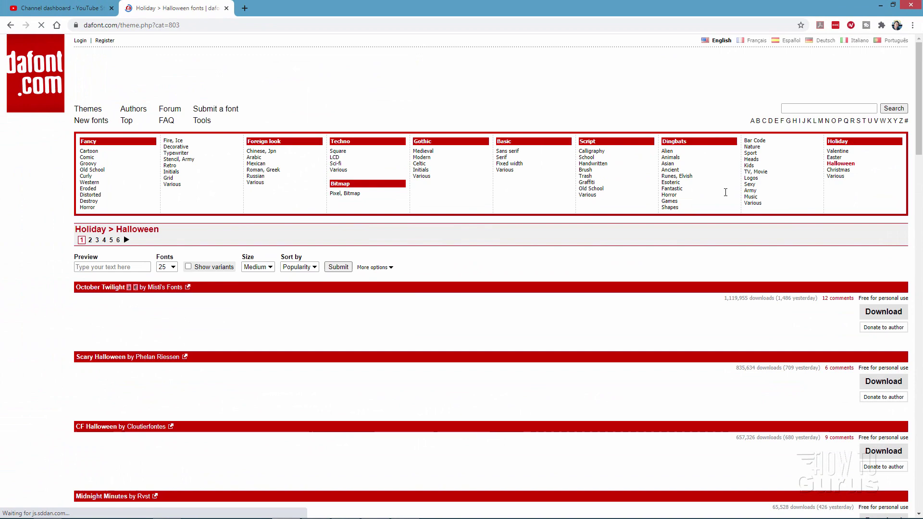
scroll(421, 263, down, 2)
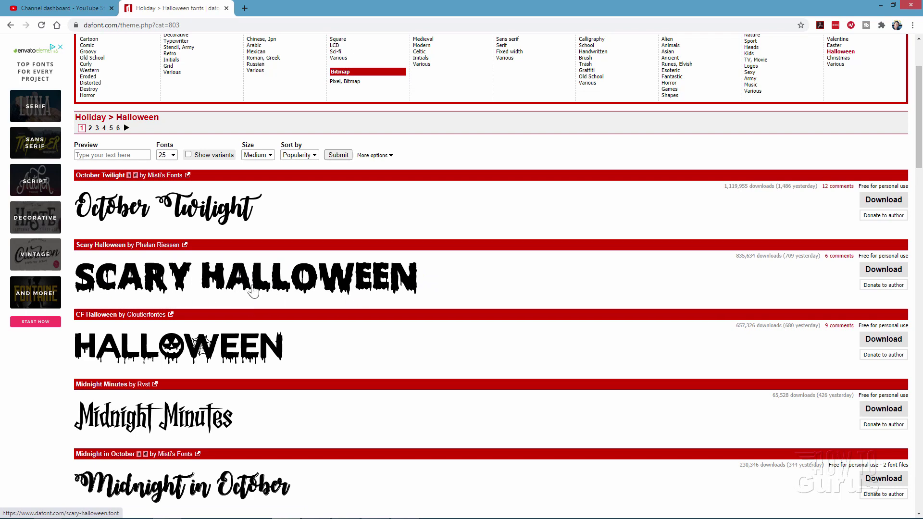
scroll(447, 278, down, 2)
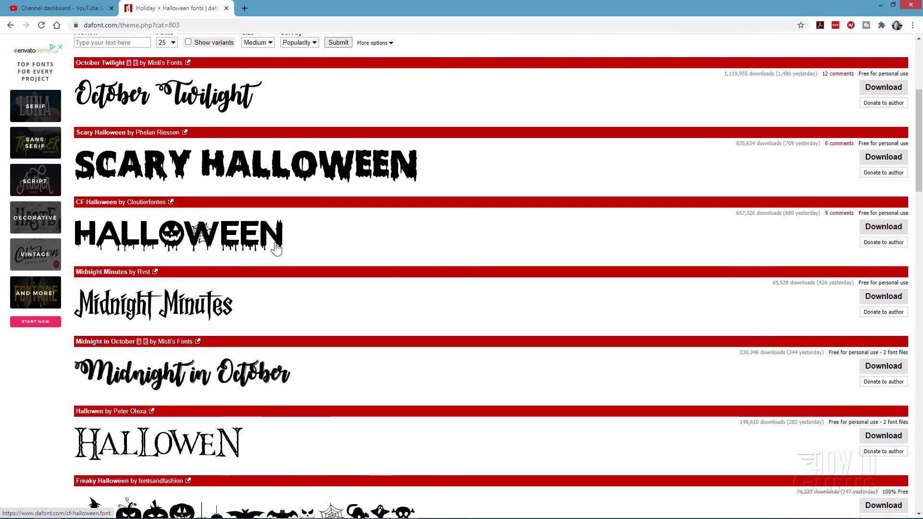
scroll(431, 255, down, 6)
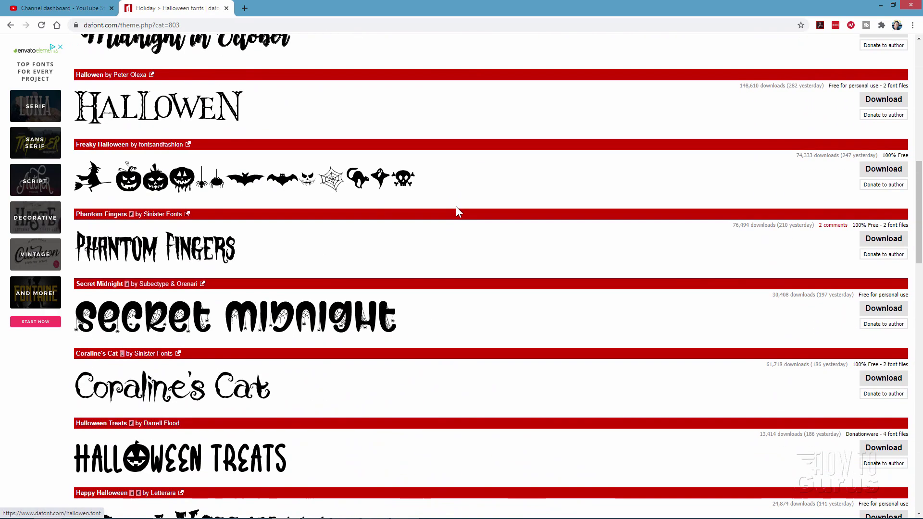
scroll(456, 209, down, 4)
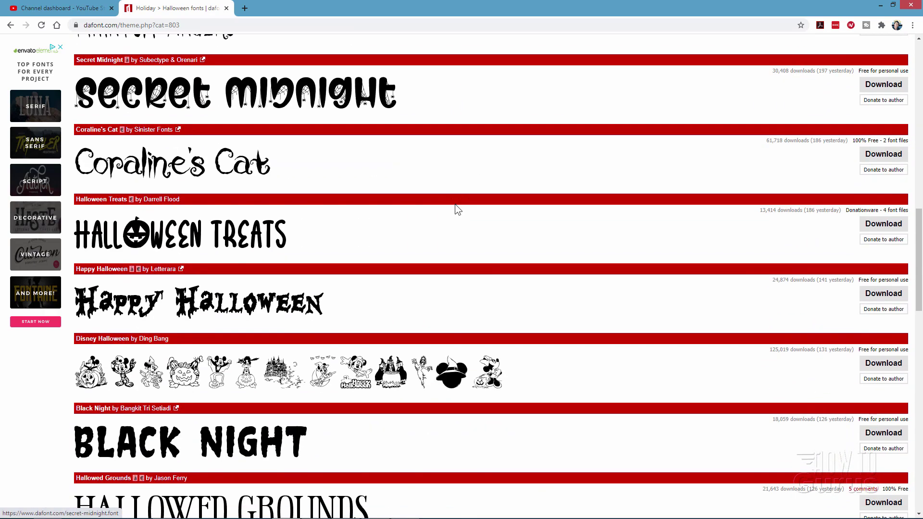
scroll(455, 209, down, 6)
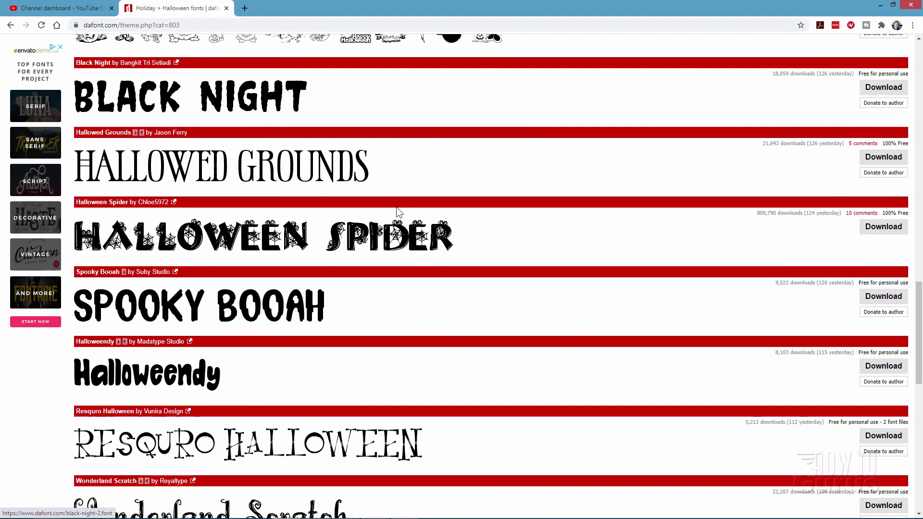
scroll(397, 211, down, 8)
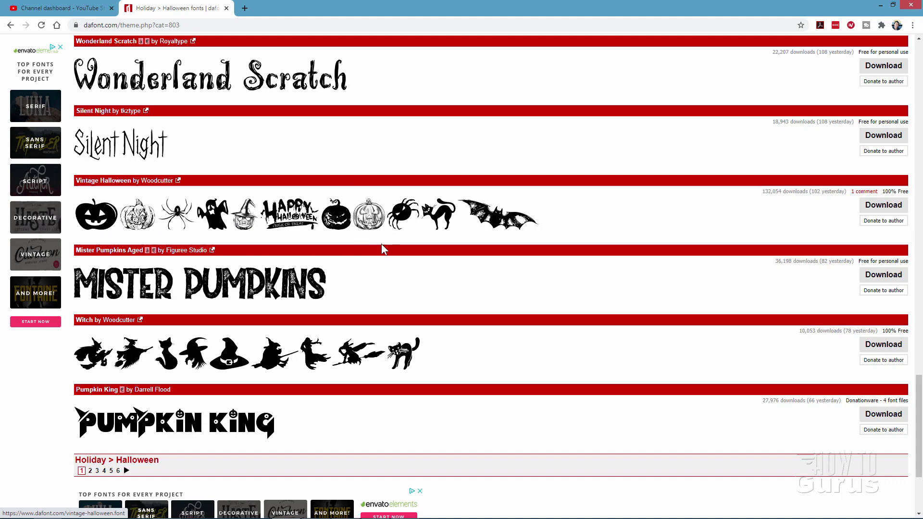
scroll(412, 262, up, 20)
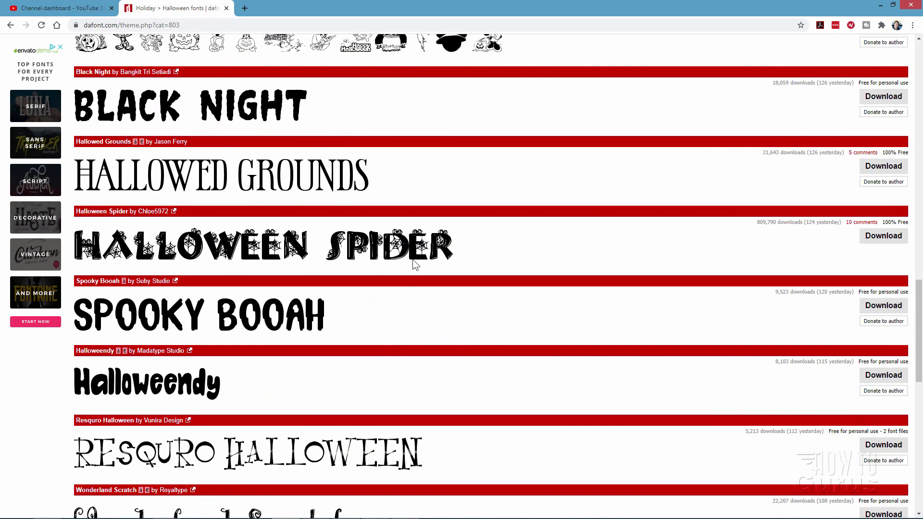
scroll(414, 263, up, 10)
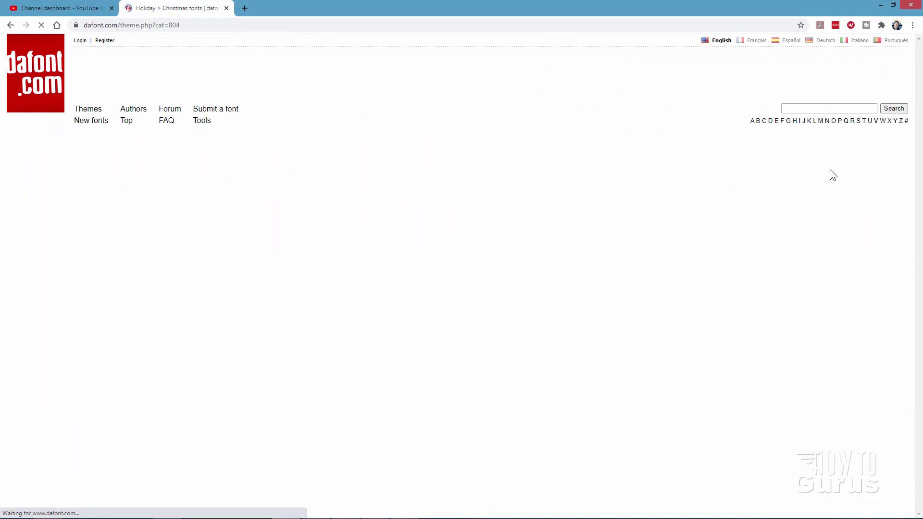
scroll(567, 247, down, 2)
scroll(551, 226, down, 2)
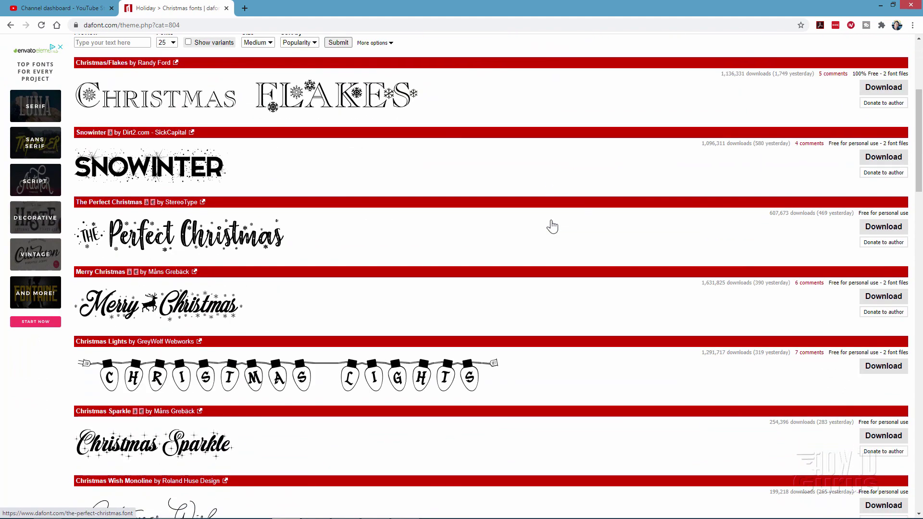
scroll(530, 229, down, 4)
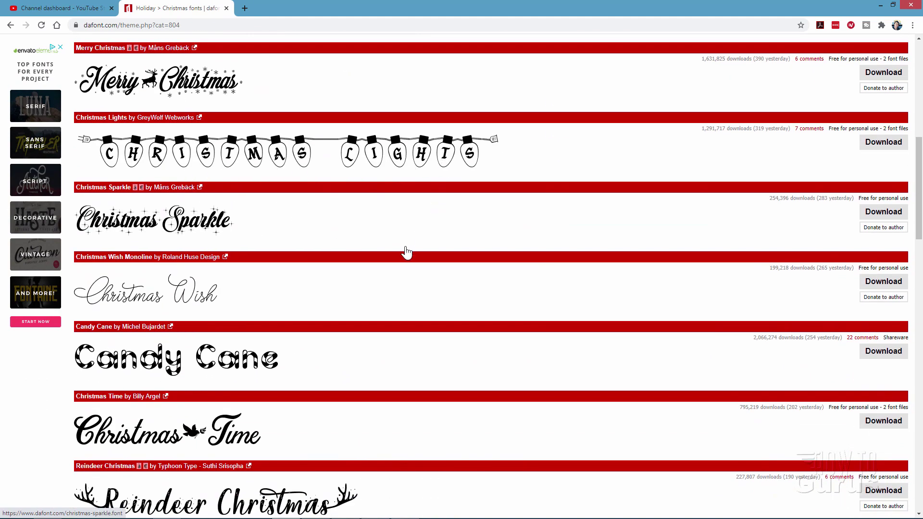
scroll(416, 244, down, 1)
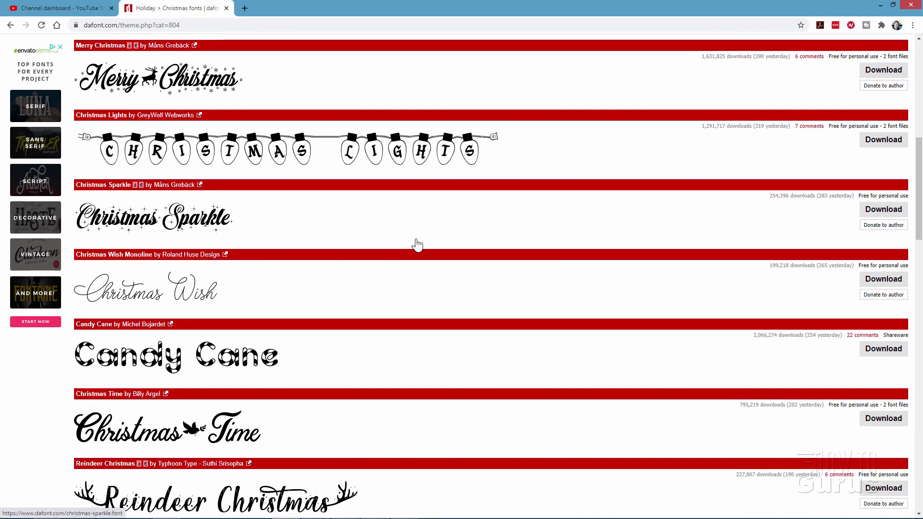
scroll(417, 244, down, 2)
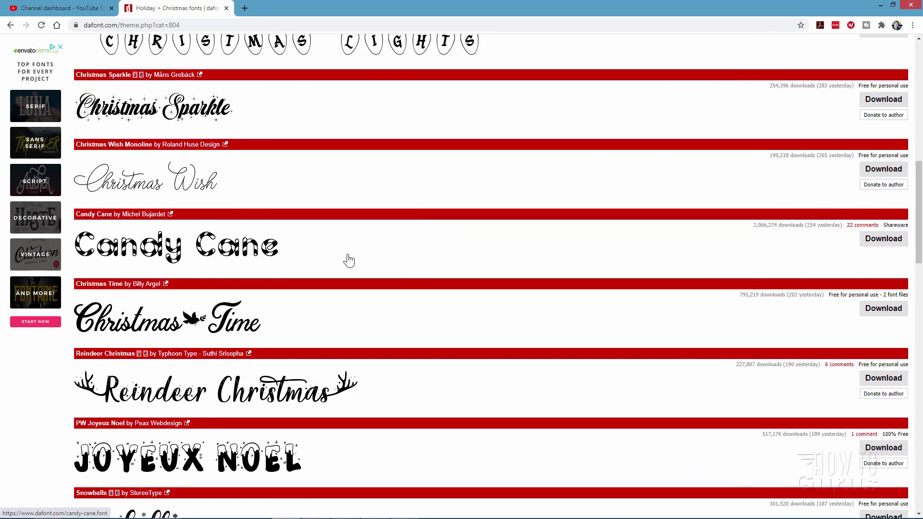
scroll(439, 247, down, 2)
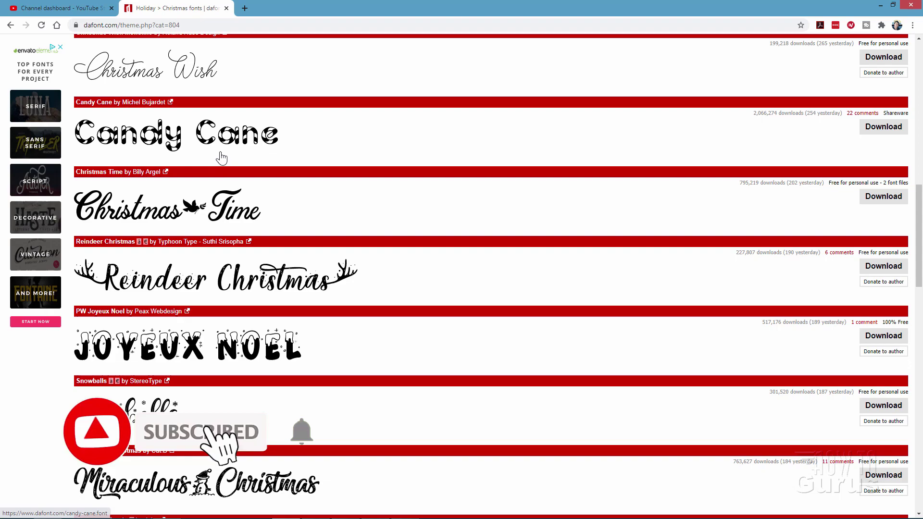
scroll(445, 247, down, 5)
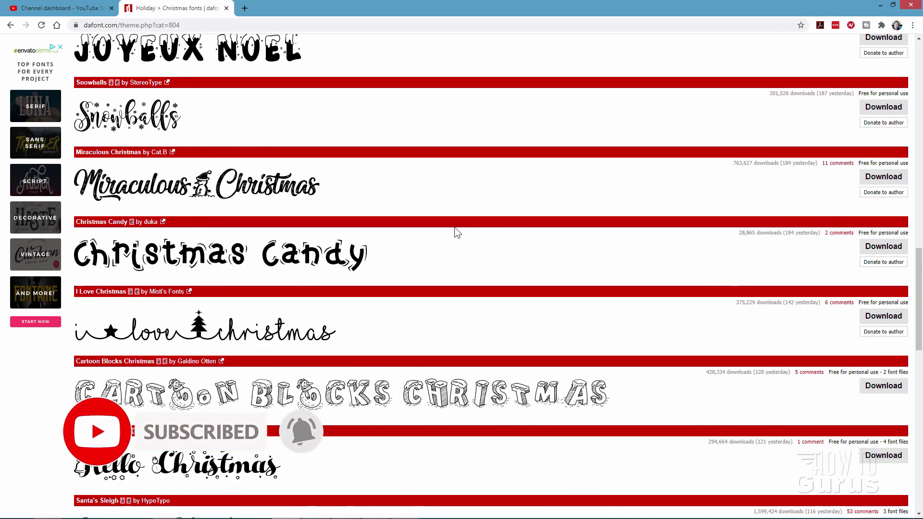
scroll(454, 228, down, 5)
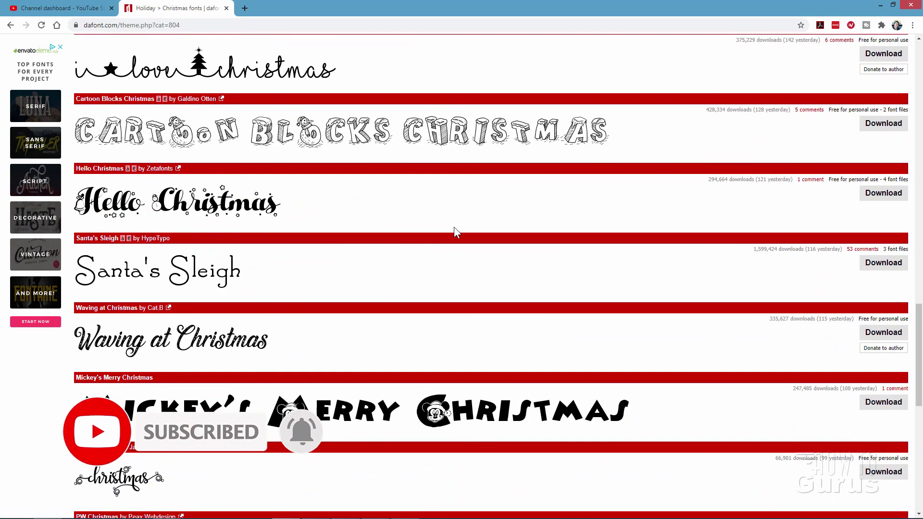
scroll(454, 232, down, 4)
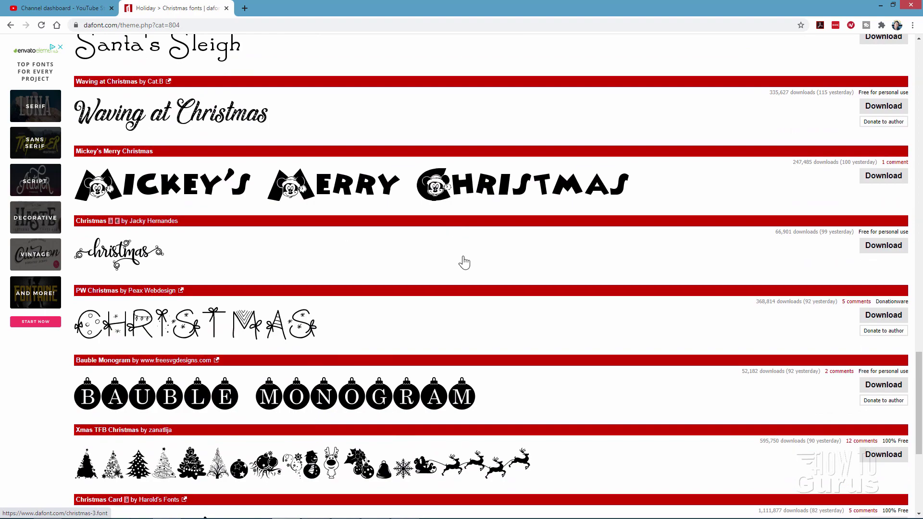
scroll(464, 262, down, 3)
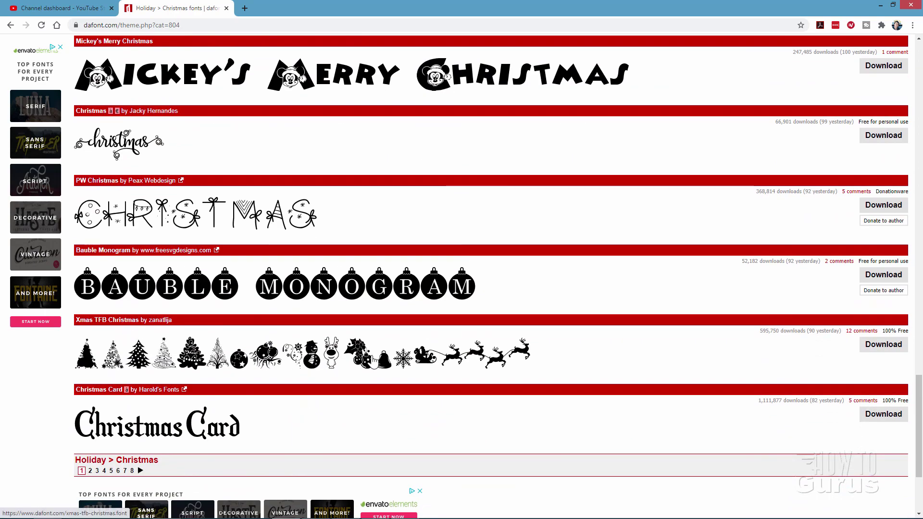
scroll(545, 322, up, 20)
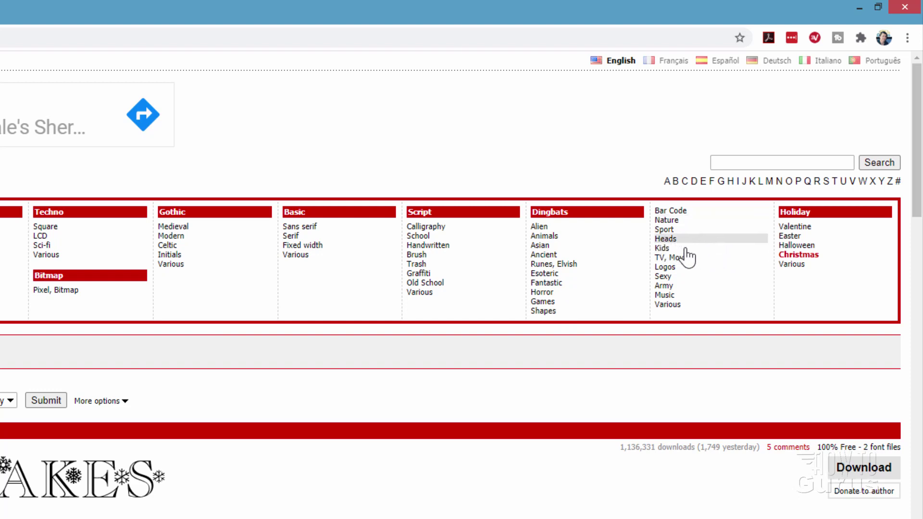
Open Dingbats > Music and scroll through fonts like DJ Icons and Music TFB
click(665, 296)
scroll(558, 259, down, 1)
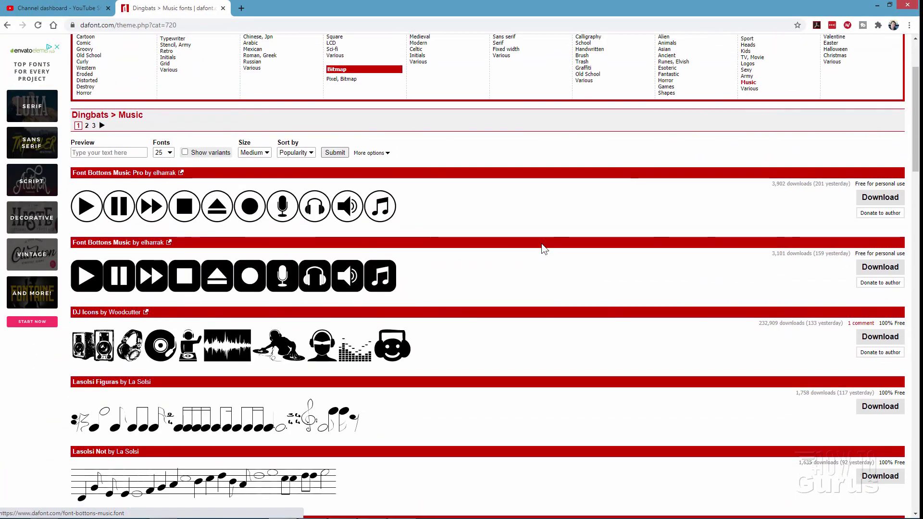
scroll(543, 248, down, 2)
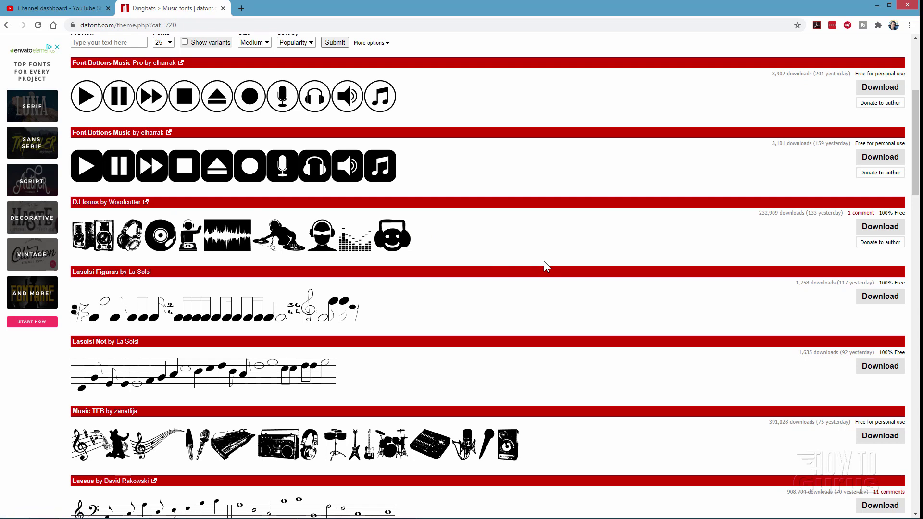
scroll(495, 269, down, 2)
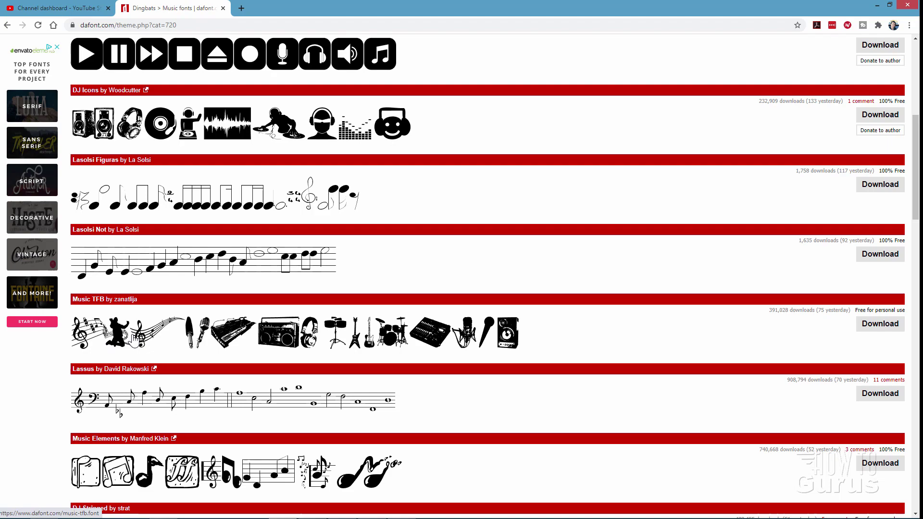
scroll(500, 283, down, 14)
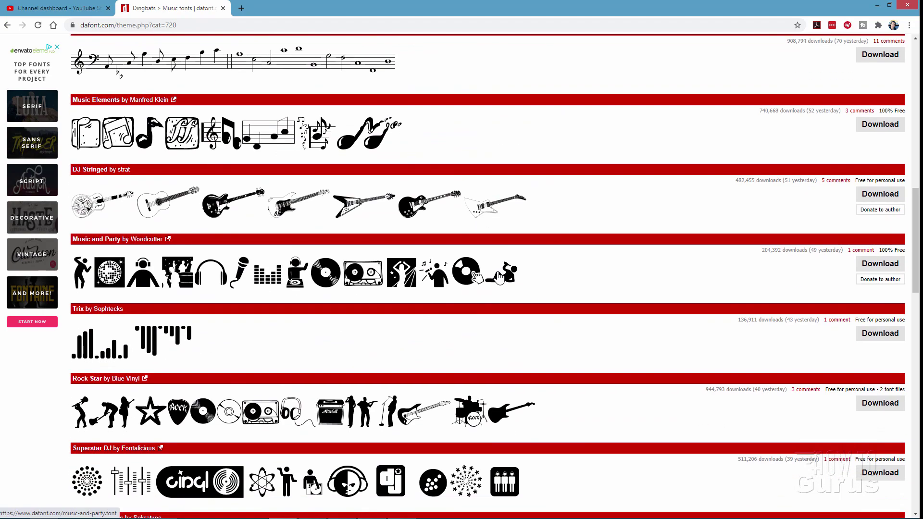
scroll(492, 264, up, 18)
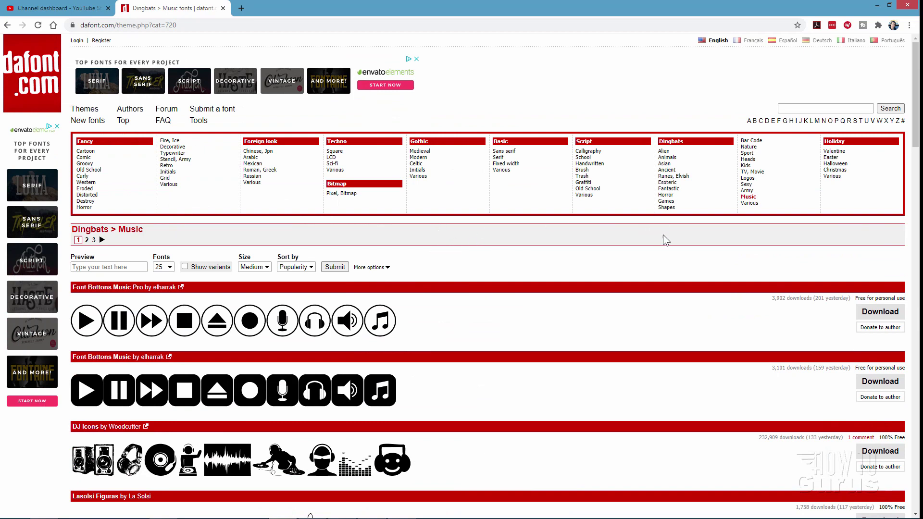
Reopen the Holiday > Halloween font list and scroll down through it
click(837, 164)
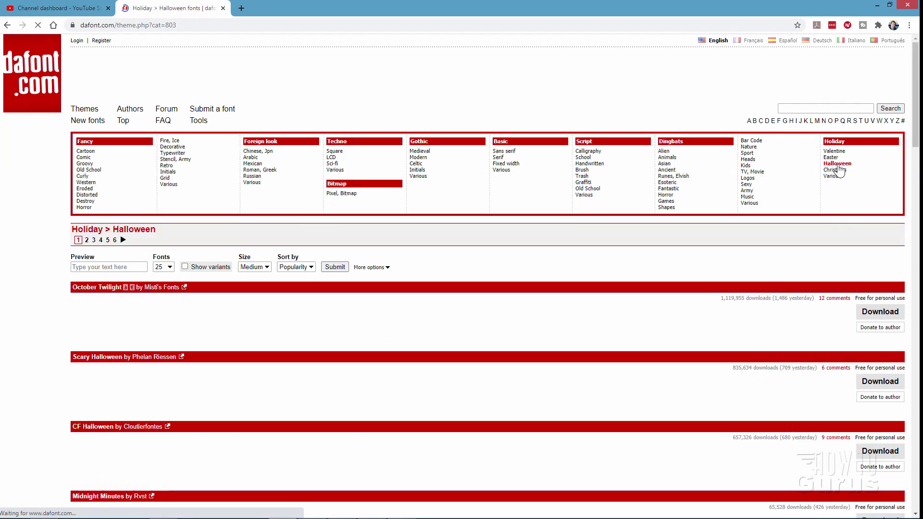
scroll(529, 265, down, 5)
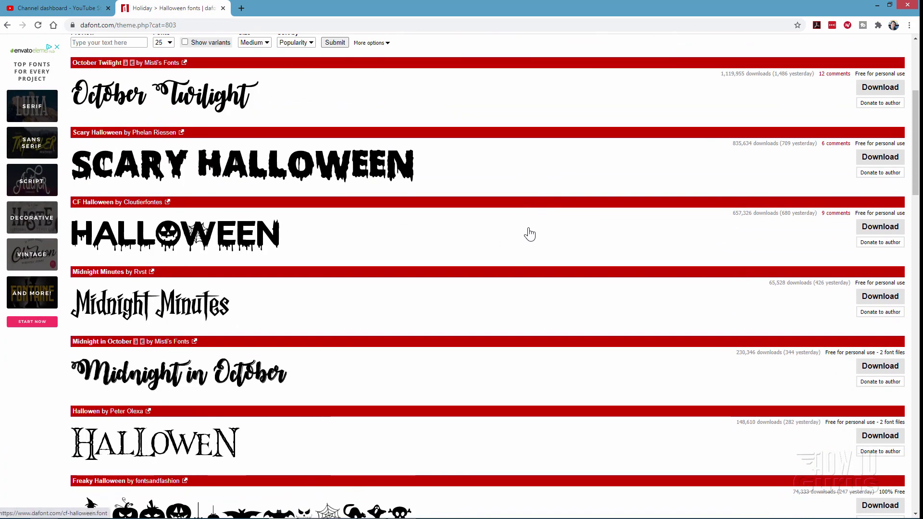
scroll(529, 231, down, 7)
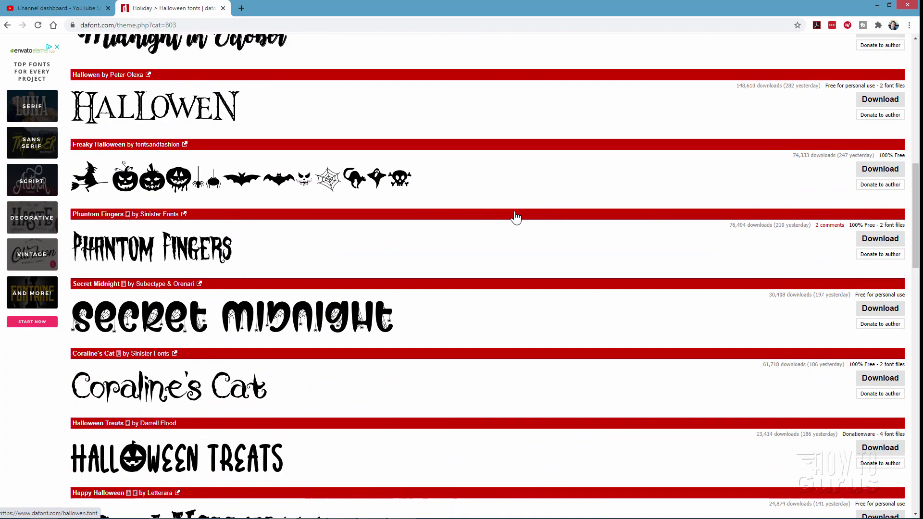
scroll(513, 214, down, 2)
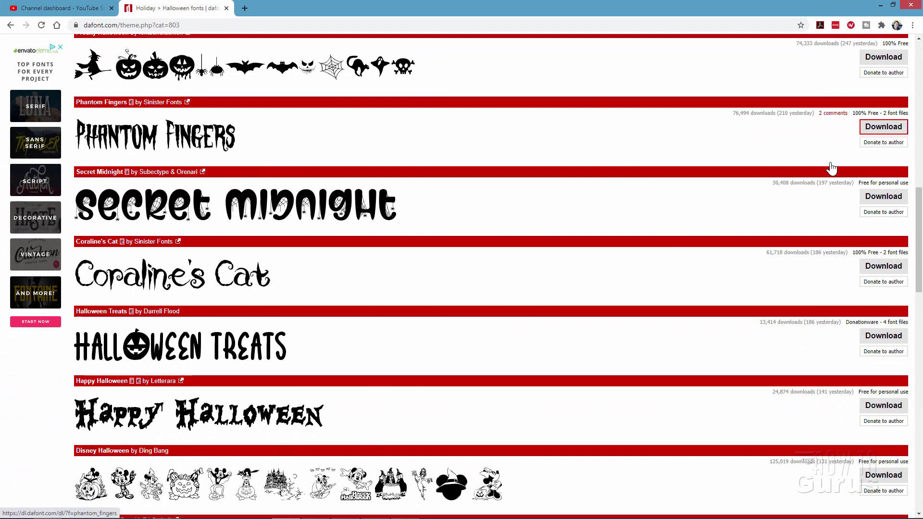
Download Halloween Spider, saving halloween_spider.zip into the Fonts folder
scroll(723, 243, down, 5)
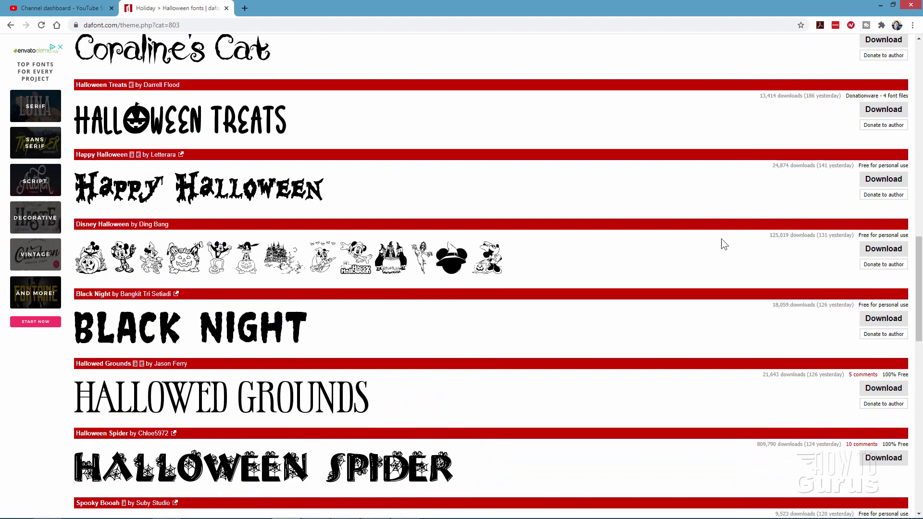
scroll(723, 245, down, 3)
scroll(733, 292, down, 3)
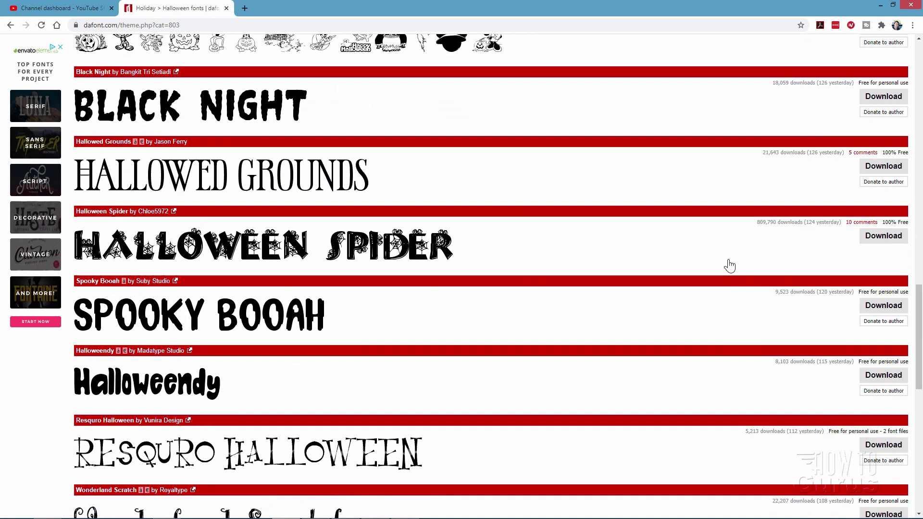
click(889, 241)
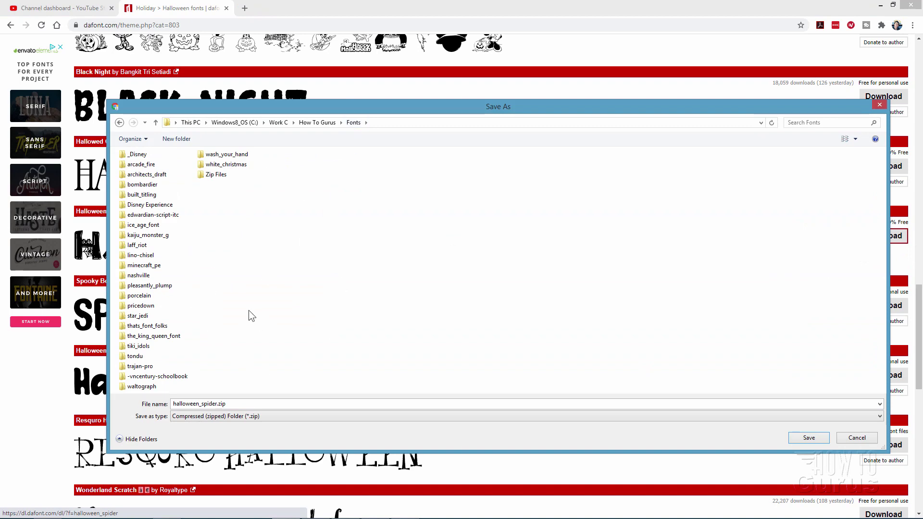
click(809, 438)
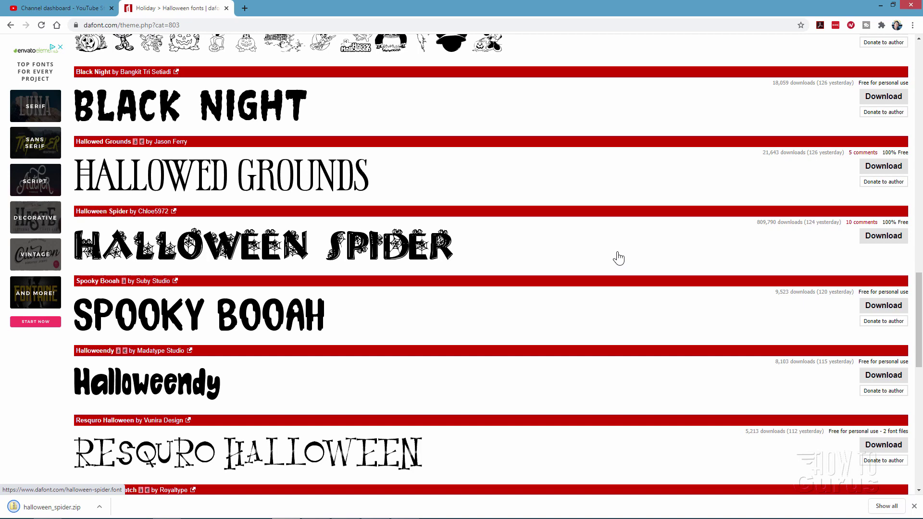
Add a blank line under the Font Downloads heading in _Font Downloads.txt, then open the Halloween Spider page
click(914, 506)
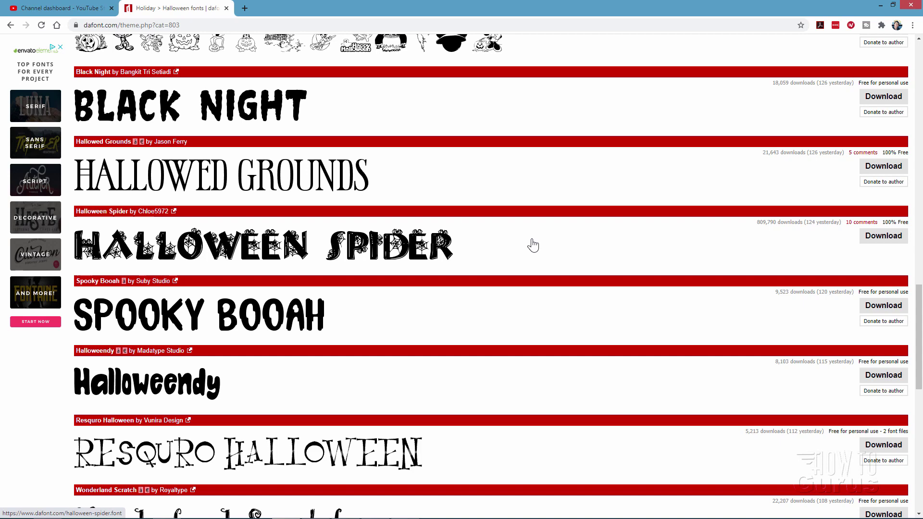
key(alt+Tab)
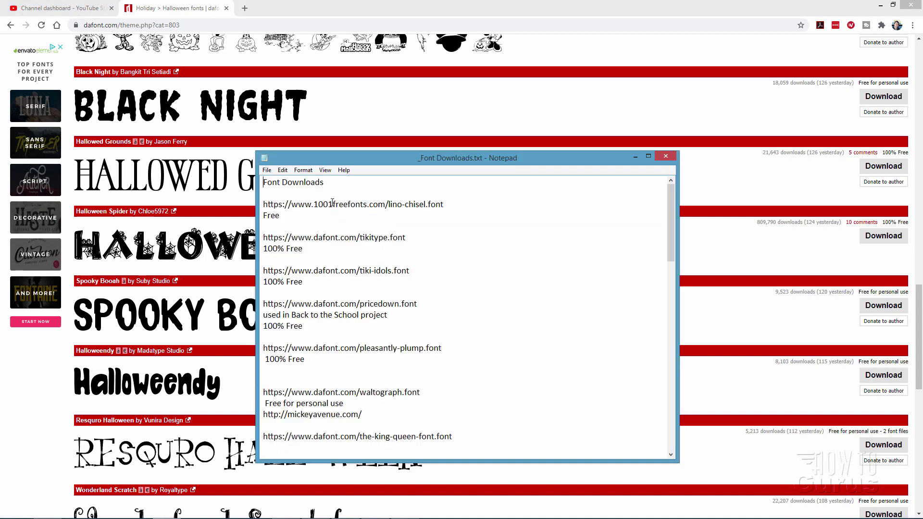
key(Return)
key(Return)
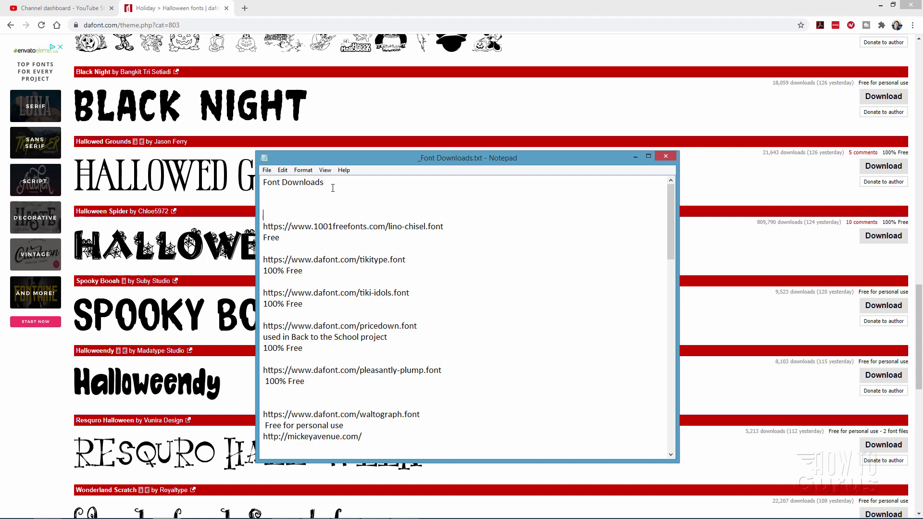
drag(336, 162, 393, 165)
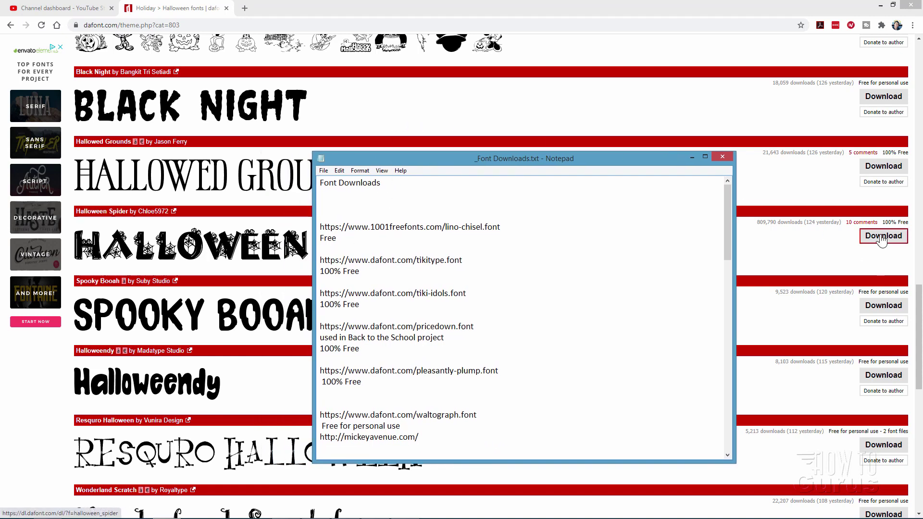
click(223, 246)
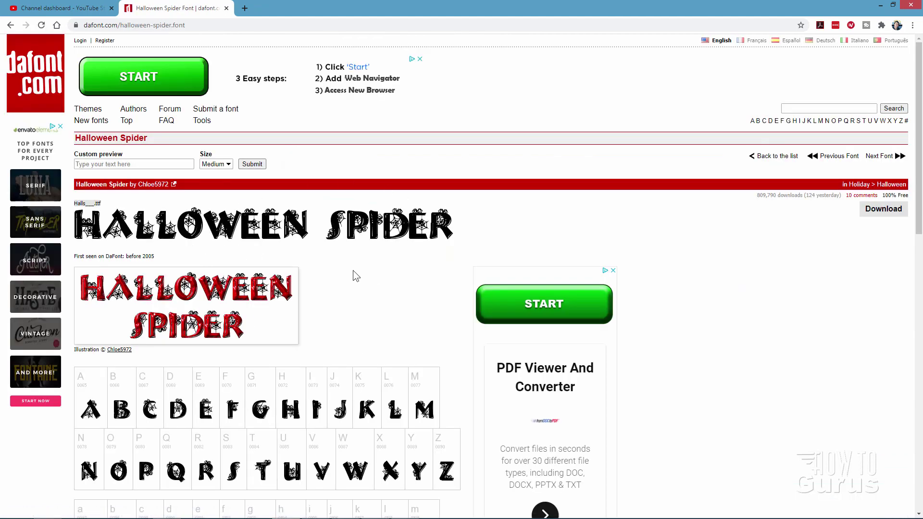
Copy the Halloween Spider page address, dafont.com/halloween-spider.font, from the address bar
scroll(270, 323, down, 5)
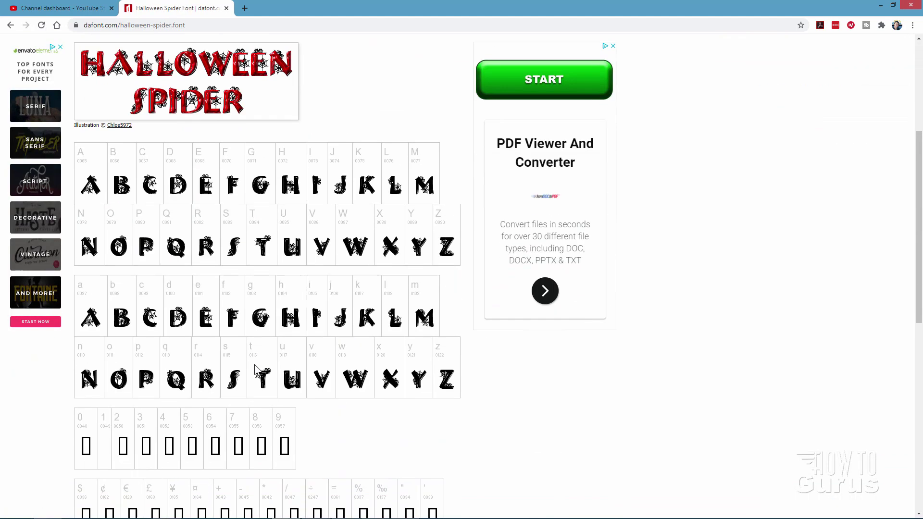
scroll(255, 363, up, 5)
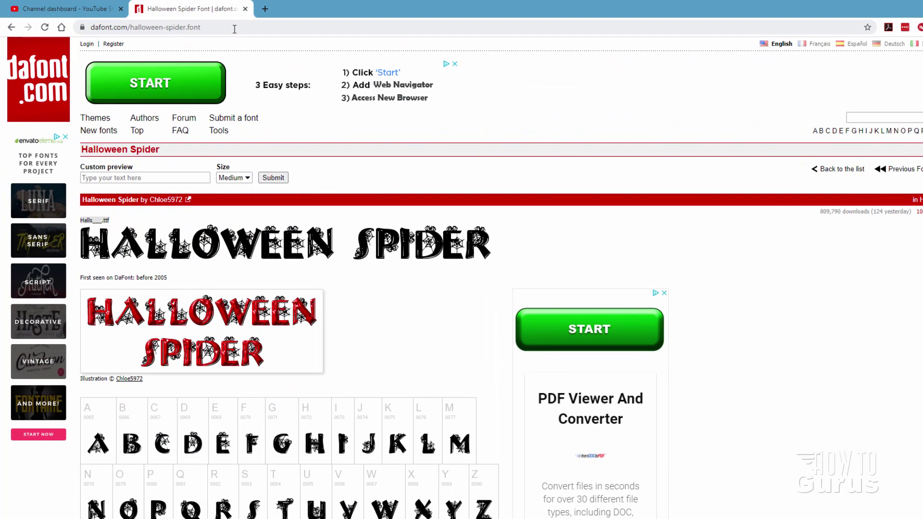
click(117, 26)
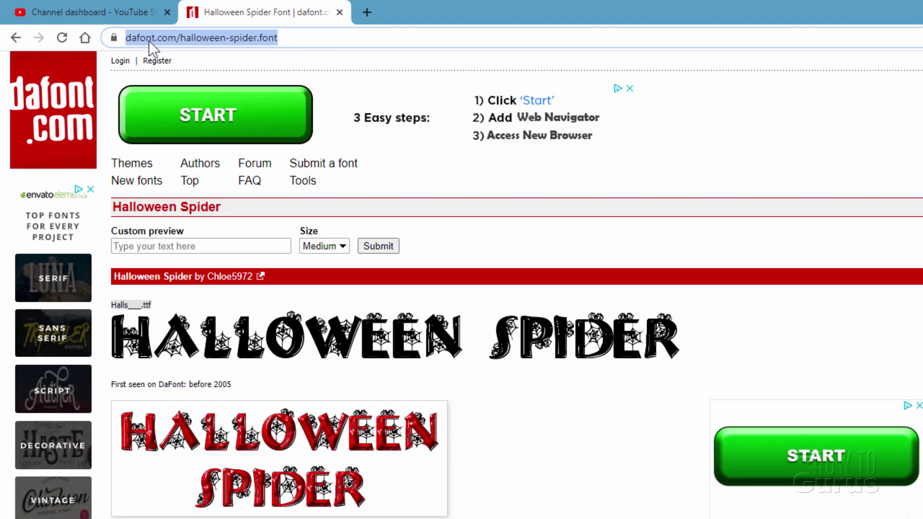
right_click(190, 39)
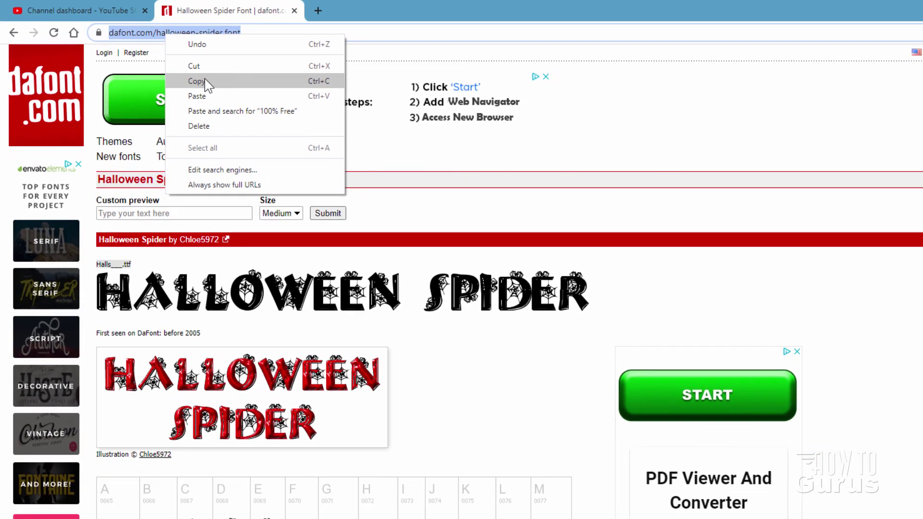
click(196, 81)
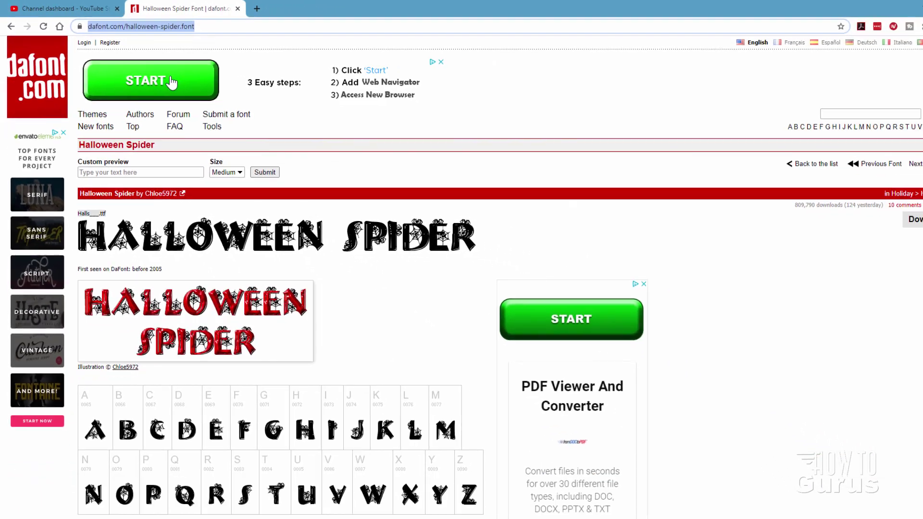
Paste the halloween-spider.font address into _Font Downloads.txt
key(alt+Tab)
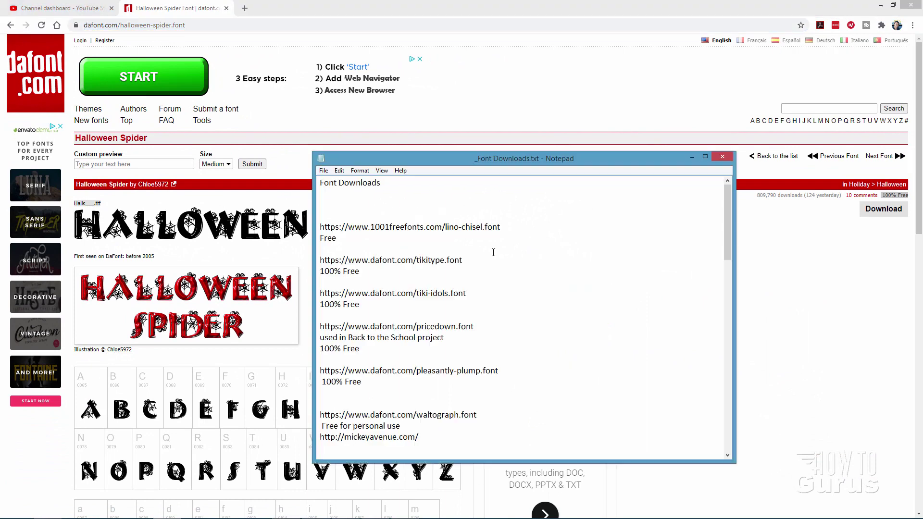
right_click(337, 205)
click(358, 241)
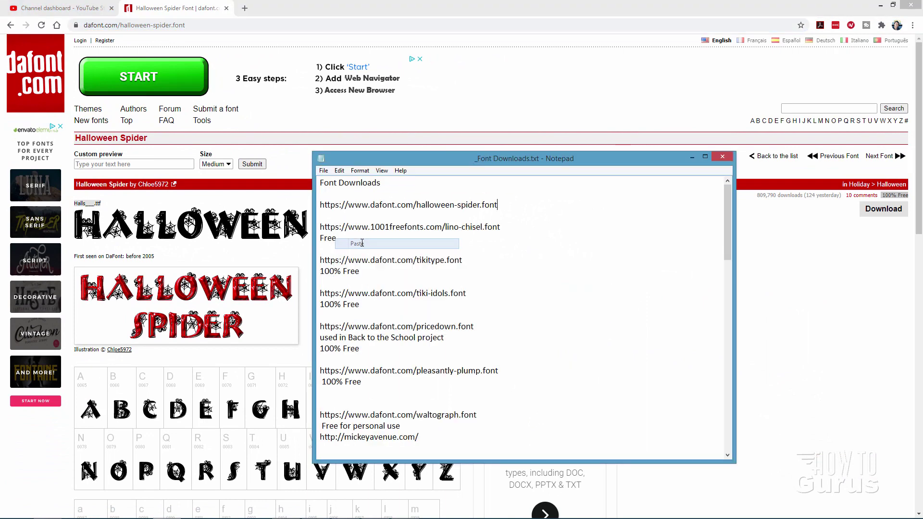
Add the '100% Free' licence note under the halloween-spider link and minimize Notepad
right_click(326, 273)
click(361, 303)
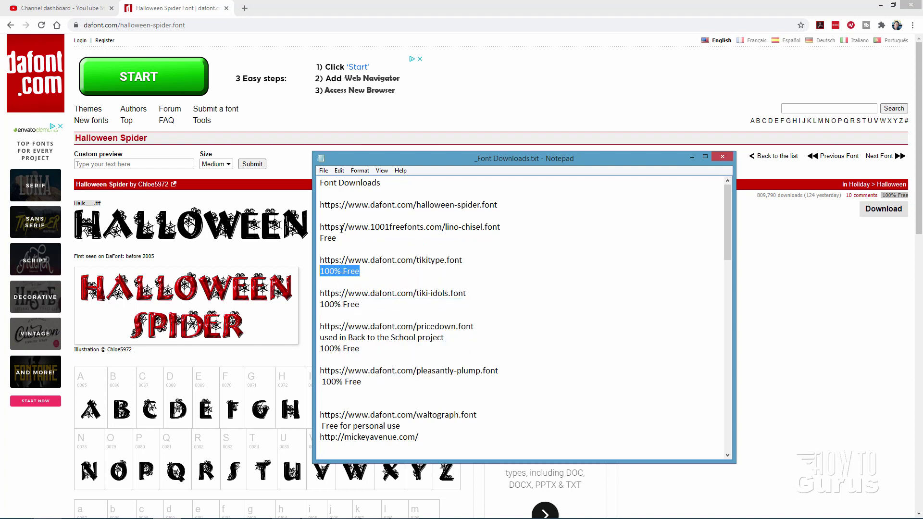
click(327, 214)
key(Return)
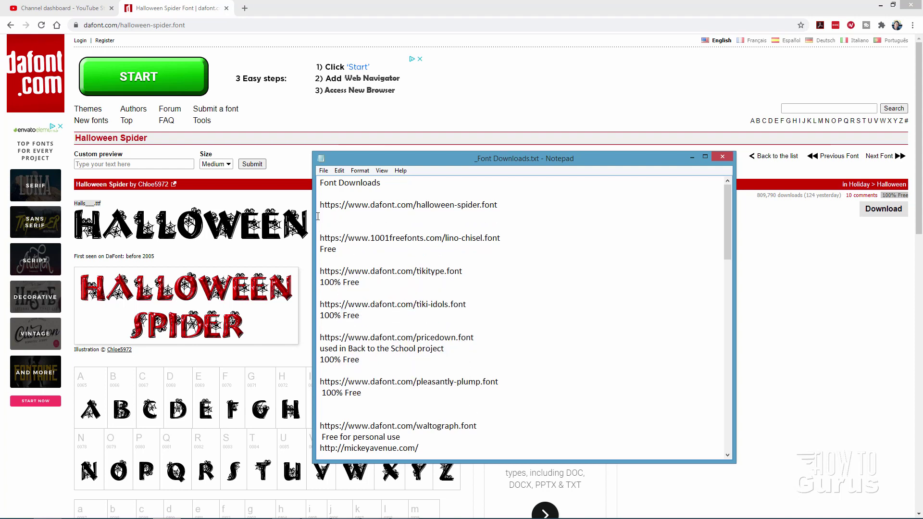
right_click(322, 218)
click(351, 259)
click(373, 215)
click(690, 157)
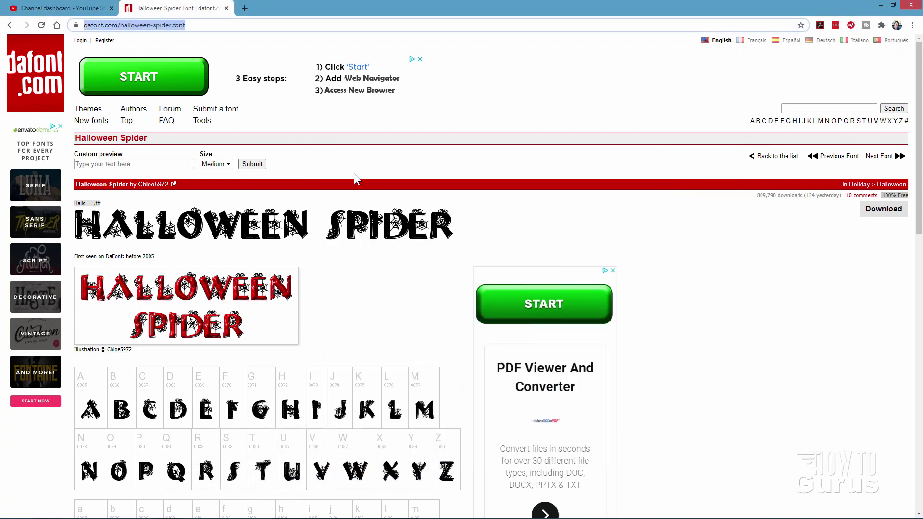
Return to the dafont.com home page via the site logo
click(44, 89)
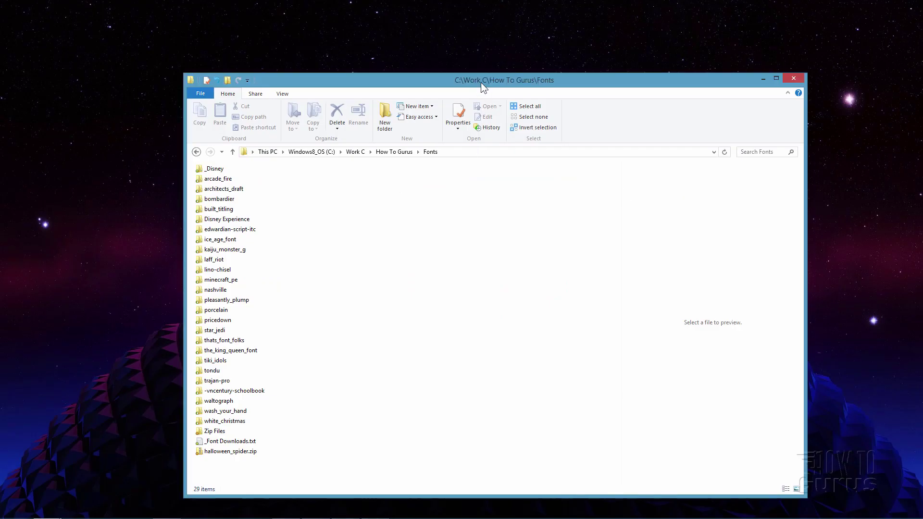
Extract halloween_spider.zip to the suggested halloween_spider folder and select the Halls___.ttf font file
click(480, 82)
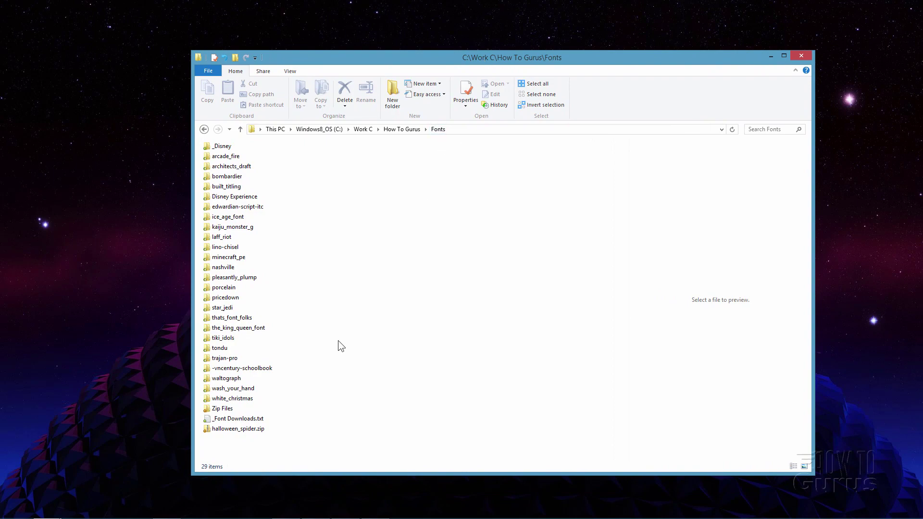
click(229, 429)
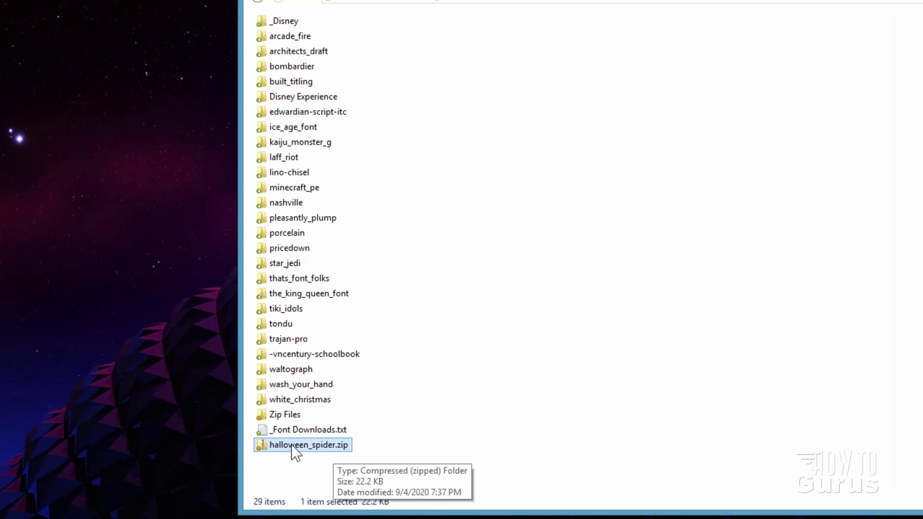
right_click(291, 445)
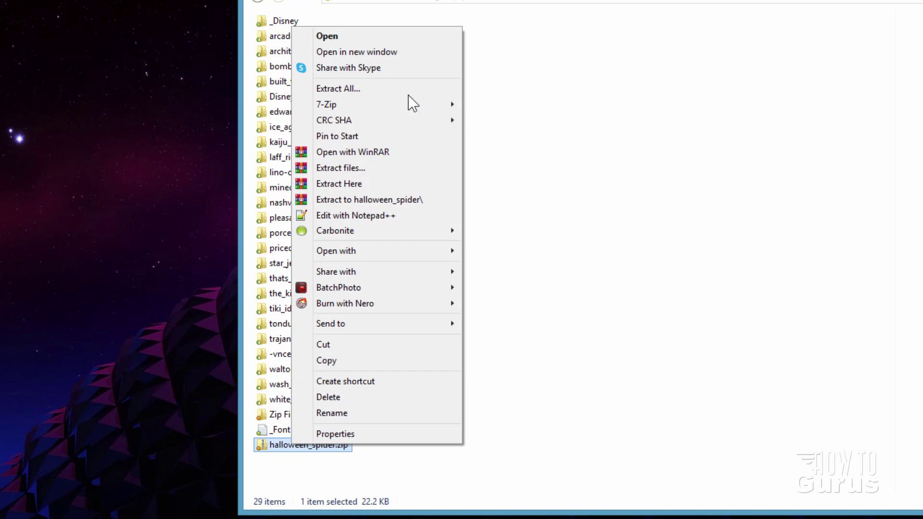
click(333, 88)
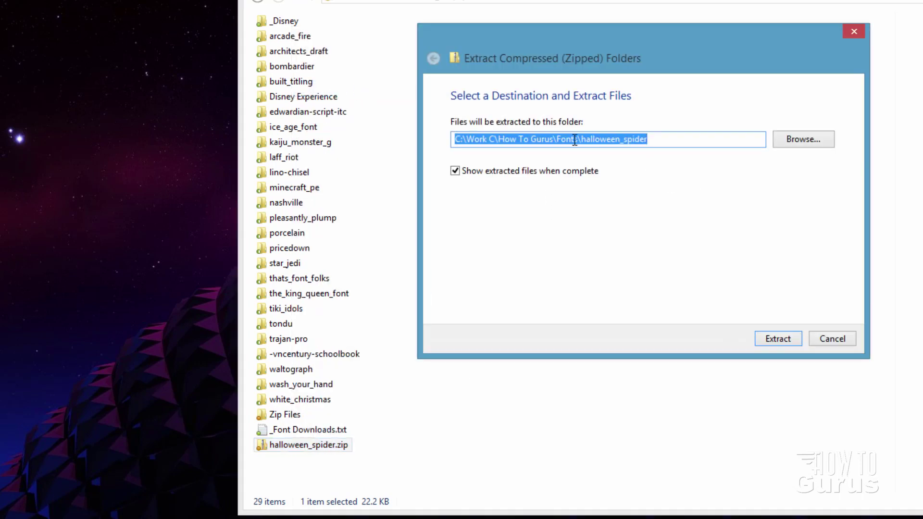
drag(647, 140, 581, 140)
key(End)
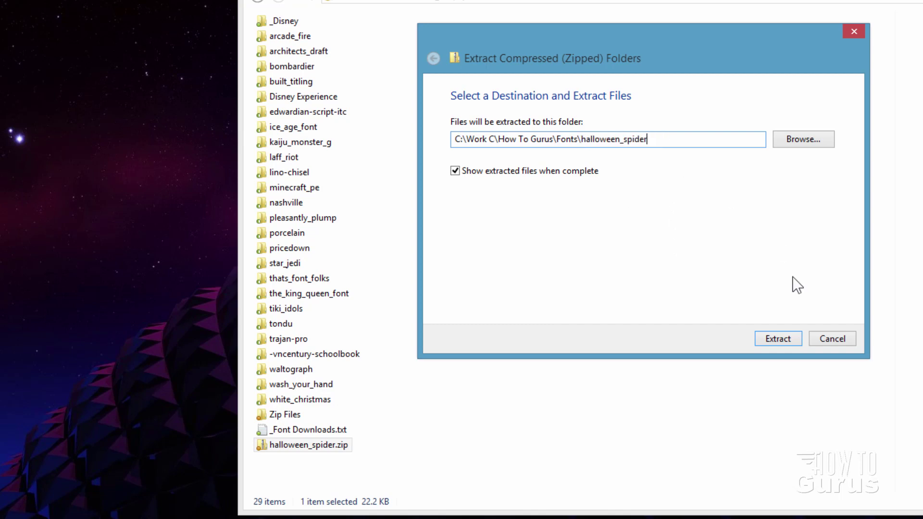
click(790, 342)
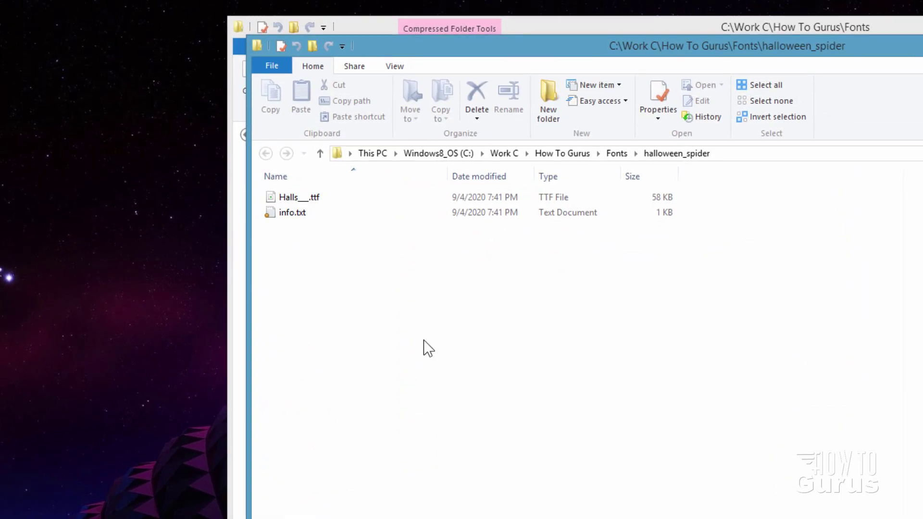
click(309, 197)
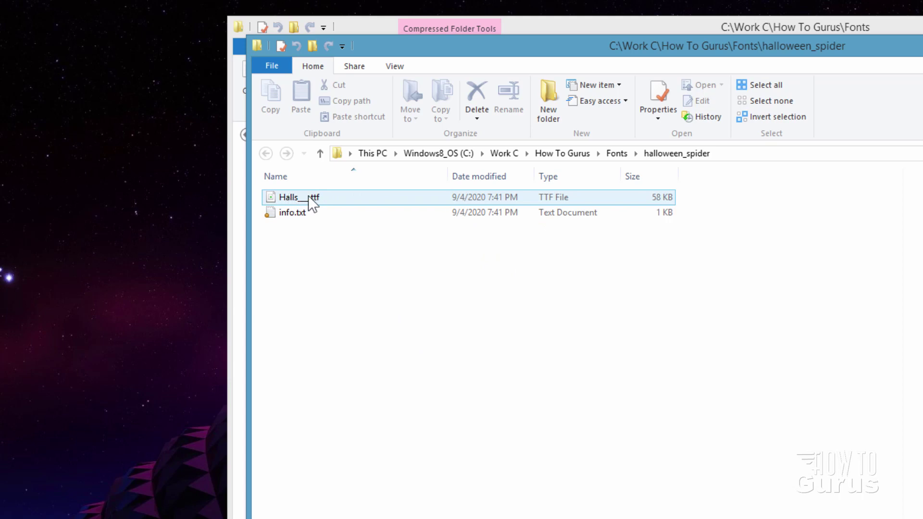
drag(486, 50, 696, 94)
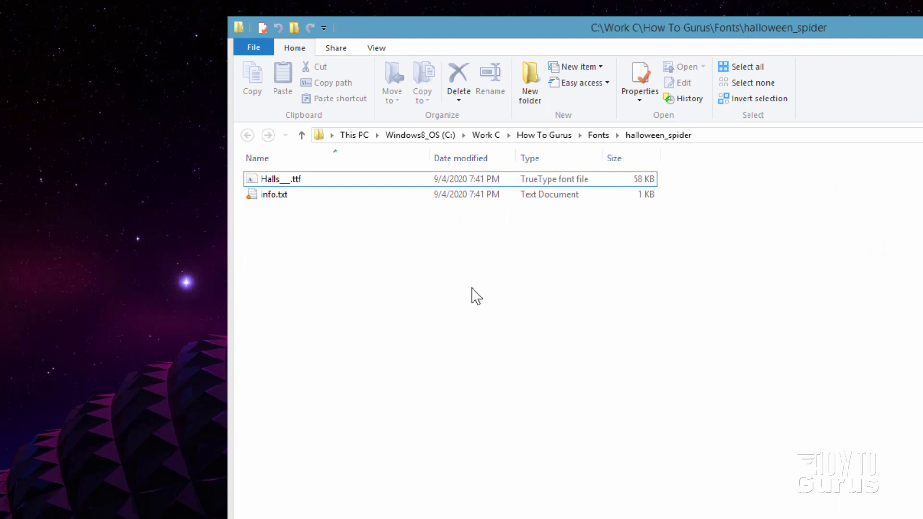
Open Halls___.ttf in Windows Font Viewer and install the Halloween Spider font
double_click(264, 179)
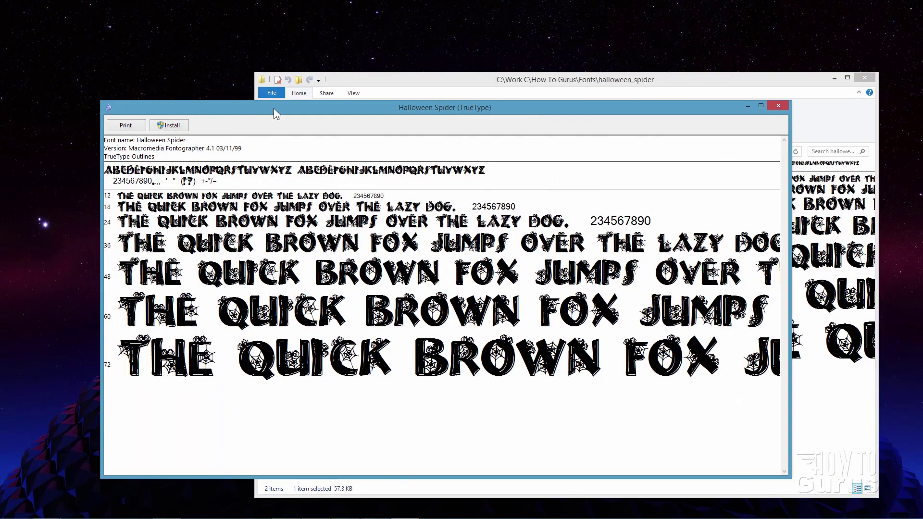
drag(274, 111, 281, 96)
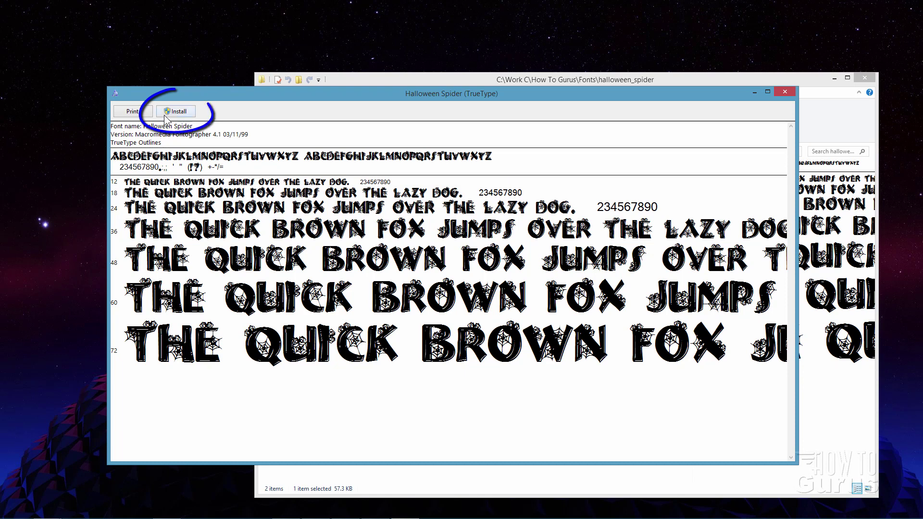
click(179, 112)
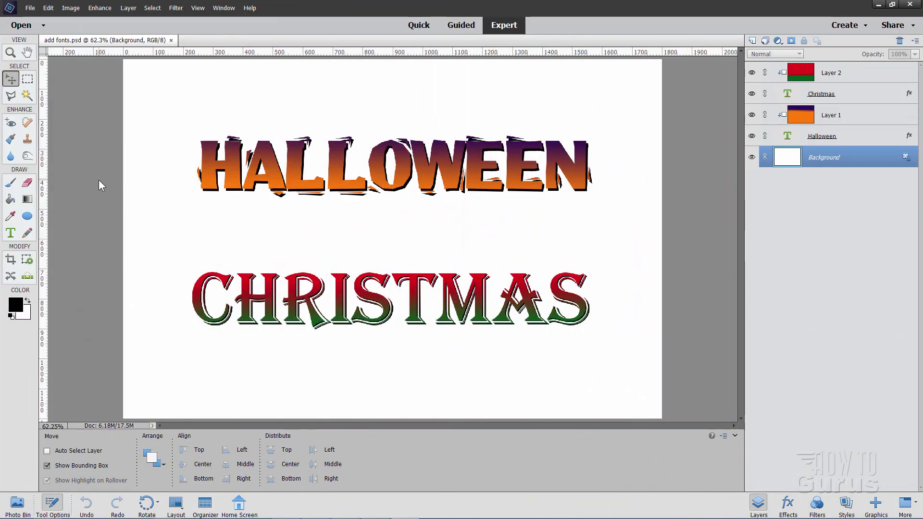
Change the HALLOWEEN text from Lino Chisel Regular to Halloween Spider Regular and commit
click(10, 232)
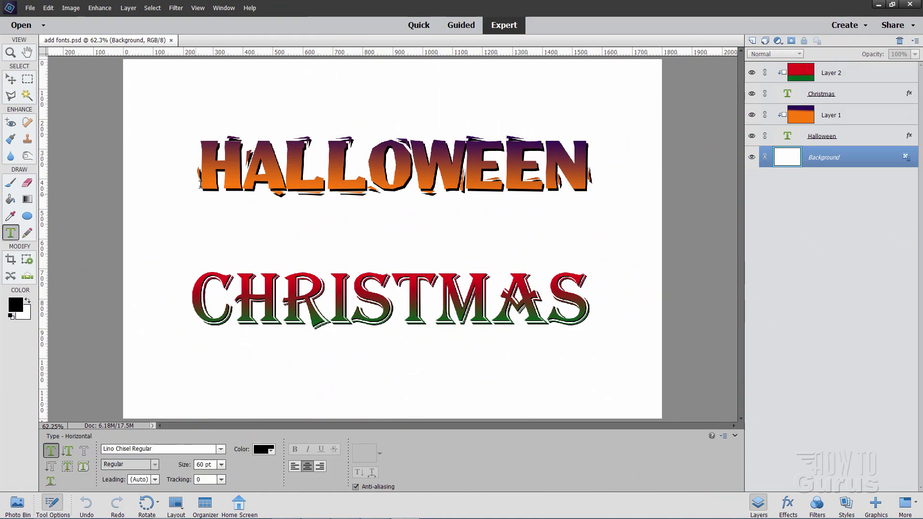
drag(200, 184, 593, 168)
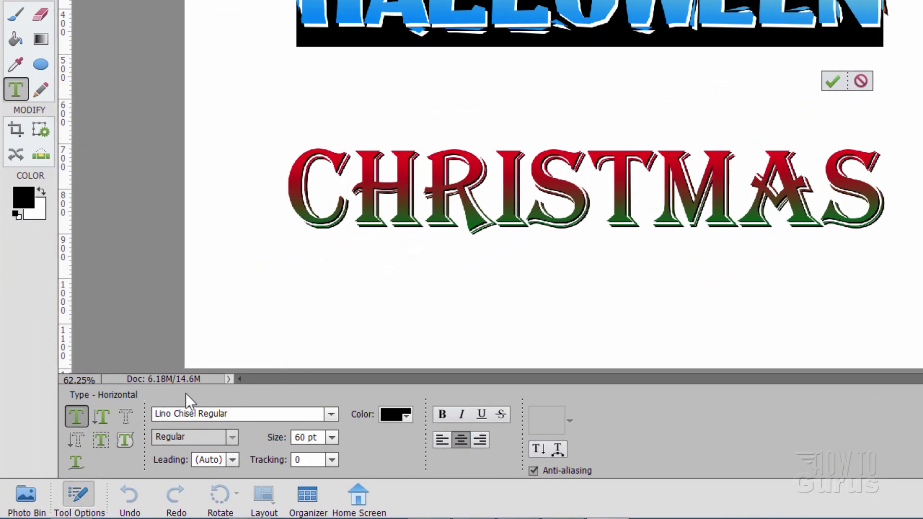
click(255, 416)
drag(228, 414, 136, 414)
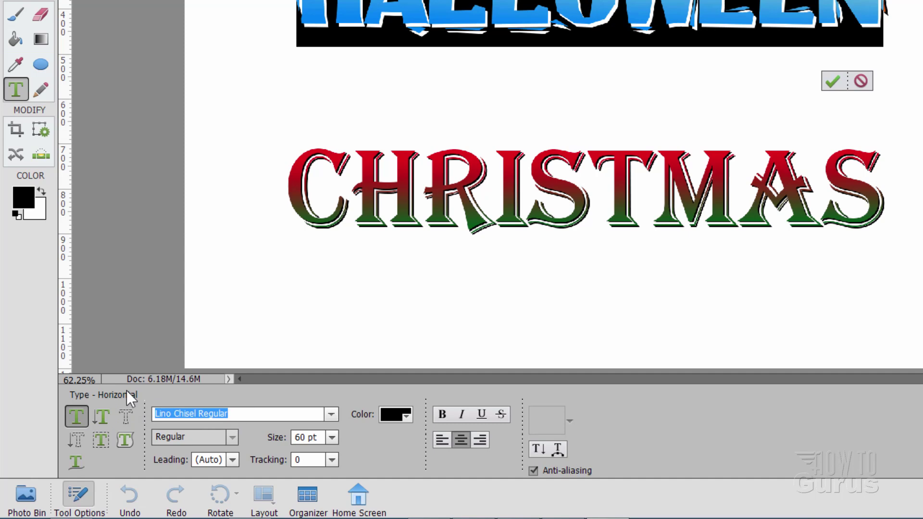
text(ha)
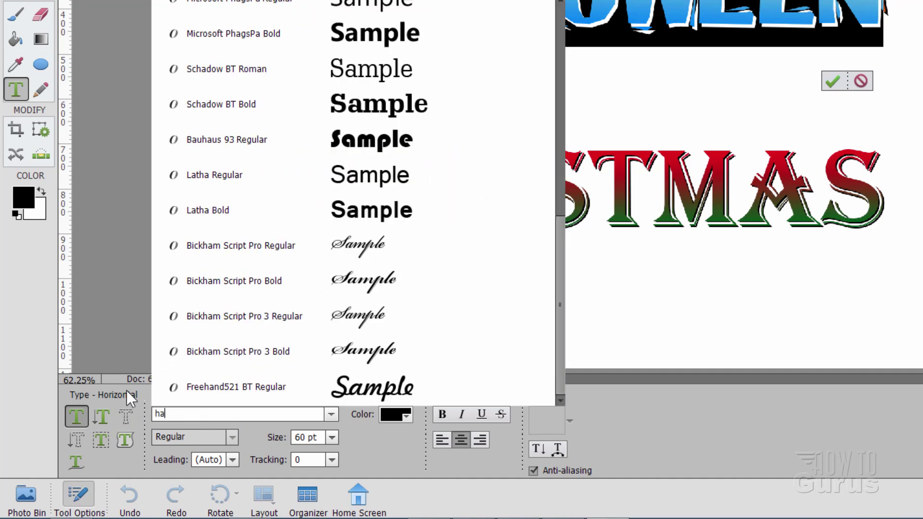
text(l)
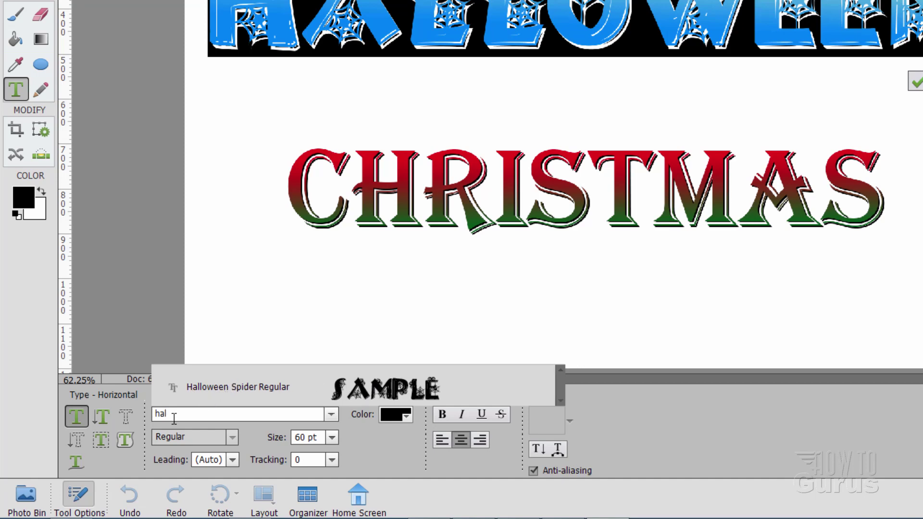
click(220, 387)
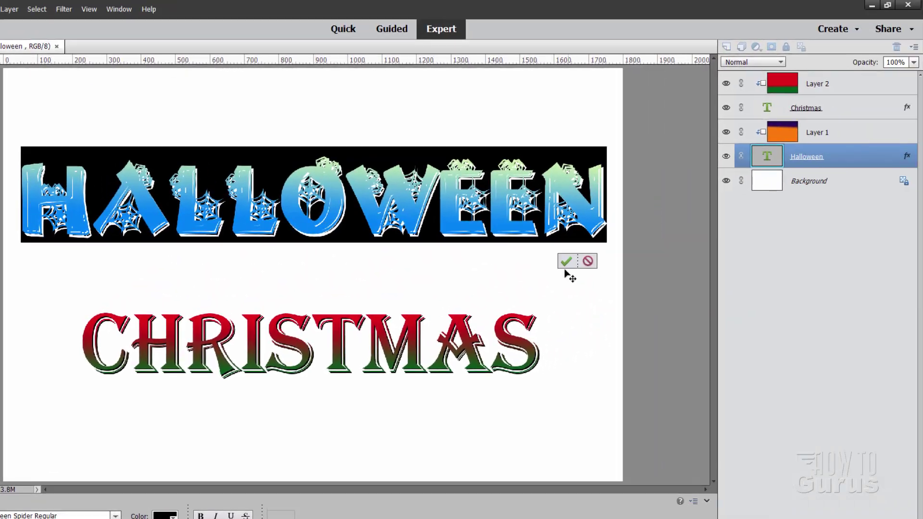
click(565, 261)
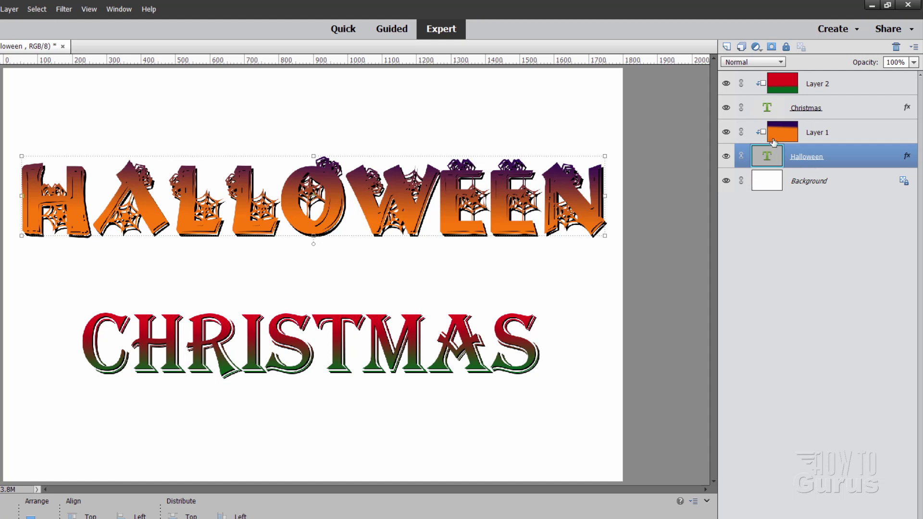
Hide Layer 1's orange gradient and turn off the Halloween layer's Drop Shadow style
click(726, 131)
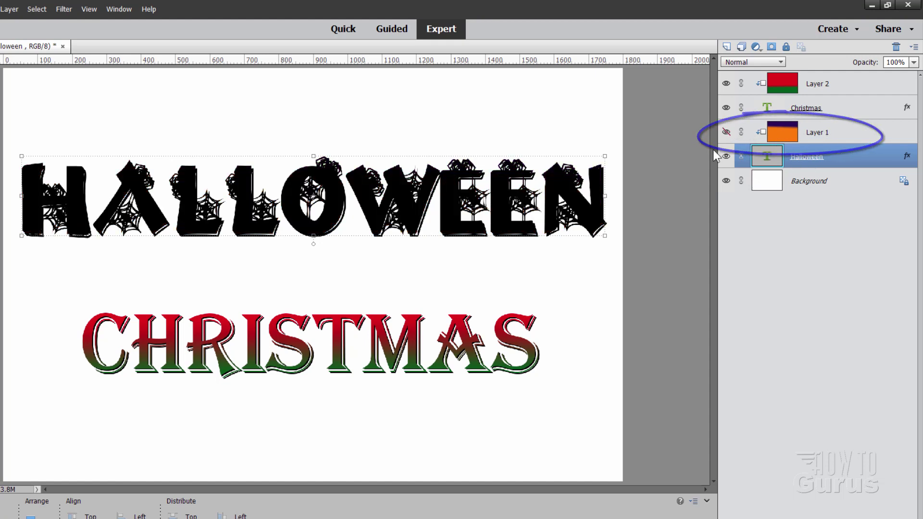
double_click(906, 159)
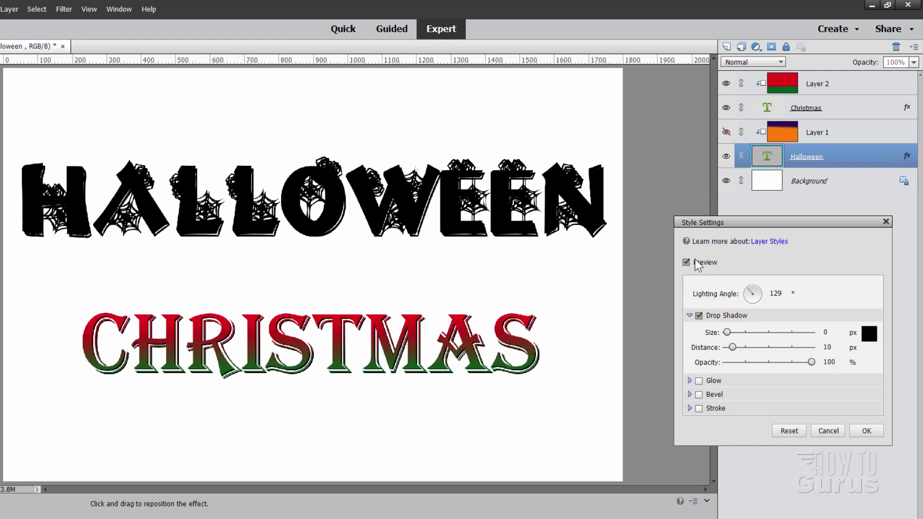
click(699, 316)
click(866, 431)
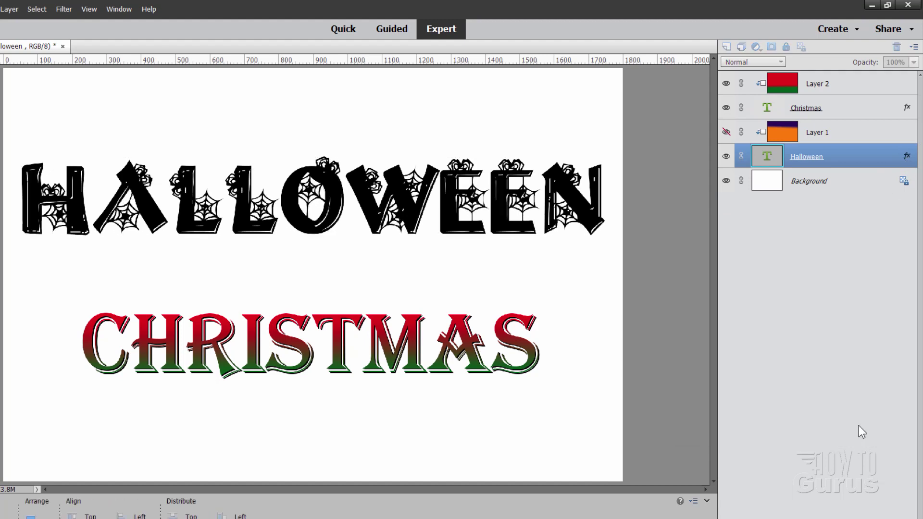
click(726, 133)
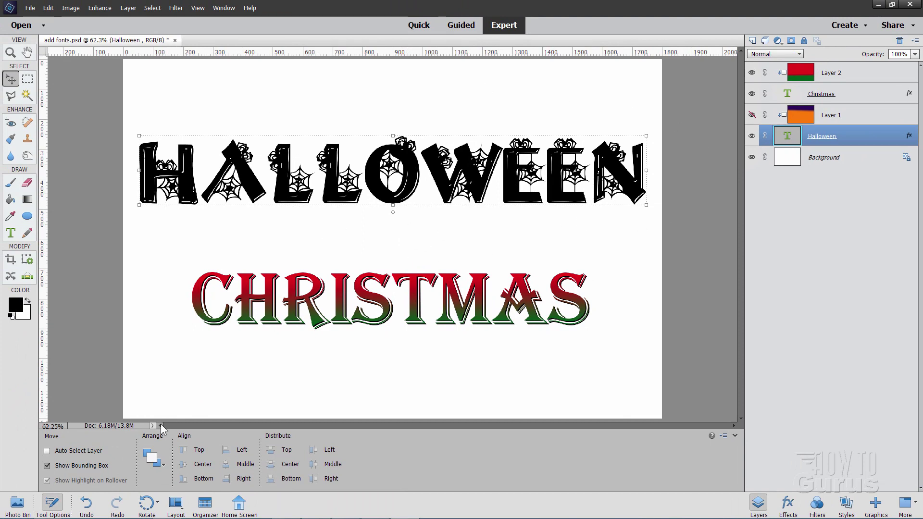
With the Type tool, open the font list to preview fonts like Harlow Solid Italic on HALLOWEEN
click(12, 235)
click(221, 449)
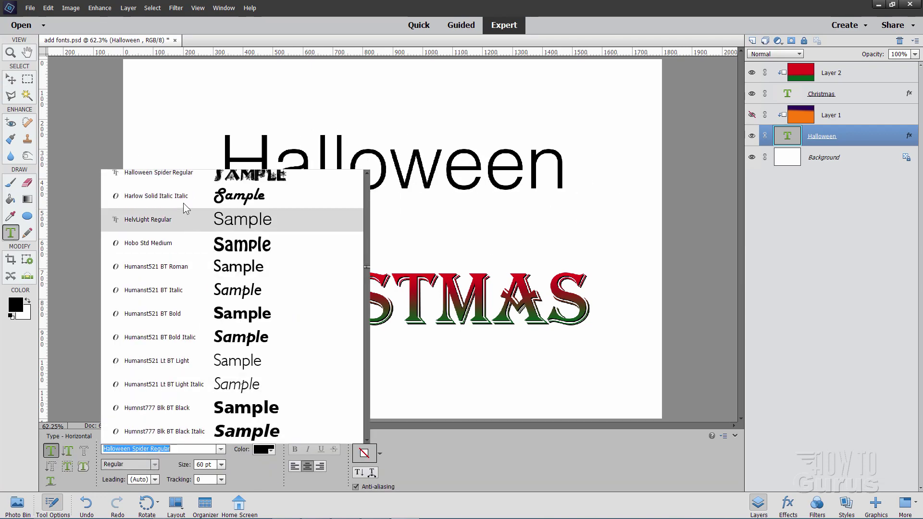
scroll(232, 299, up, 1)
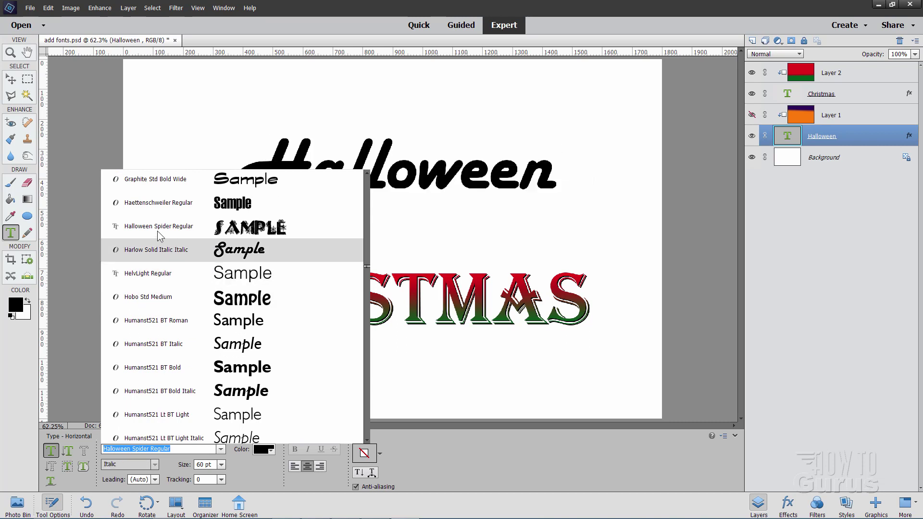